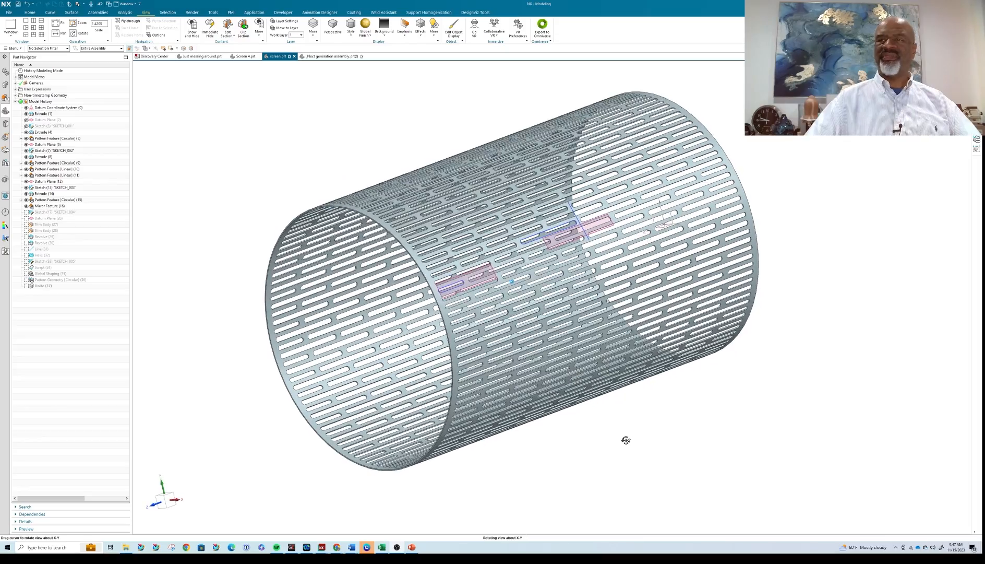
{"action": "mouse_move", "coordinate": [624, 441]}
{"action": "left_mouse_down"}
{"action": "mouse_move", "coordinate": [671, 440]}
{"action": "mouse_move", "coordinate": [608, 456]}
{"action": "mouse_move", "coordinate": [626, 460]}
{"action": "mouse_move", "coordinate": [598, 451]}
{"action": "mouse_move", "coordinate": [631, 455]}
{"action": "left_mouse_up"}
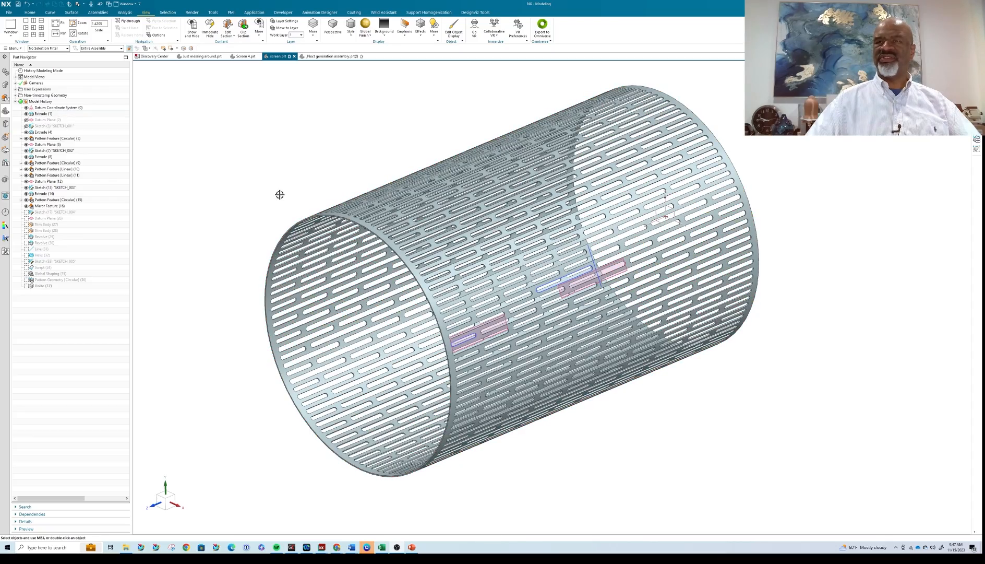
{"action": "middle_click_drag", "start_coordinate": [280, 194], "coordinate": [294, 298]}
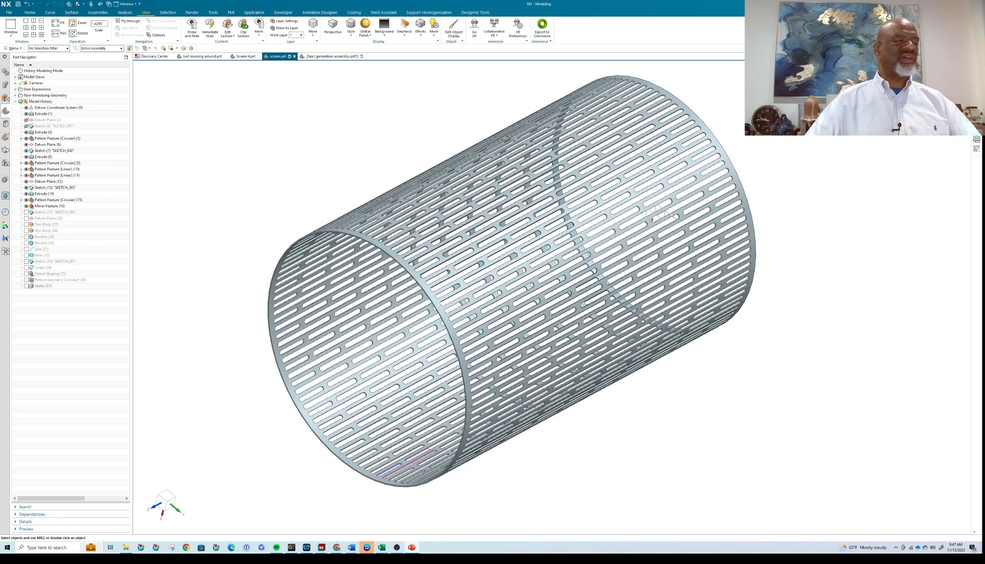
Step: Switch to PowerPoint, play the screen deployment animation on slide 12, and put the presentation away to return to NX
{"action": "key", "text": "alt+Tab"}
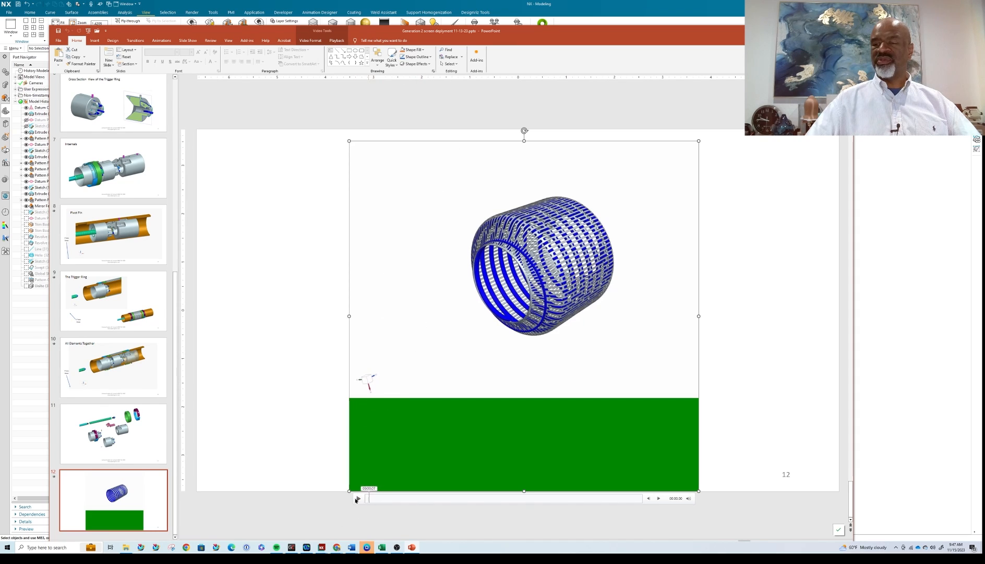
{"action": "left_click", "coordinate": [359, 498]}
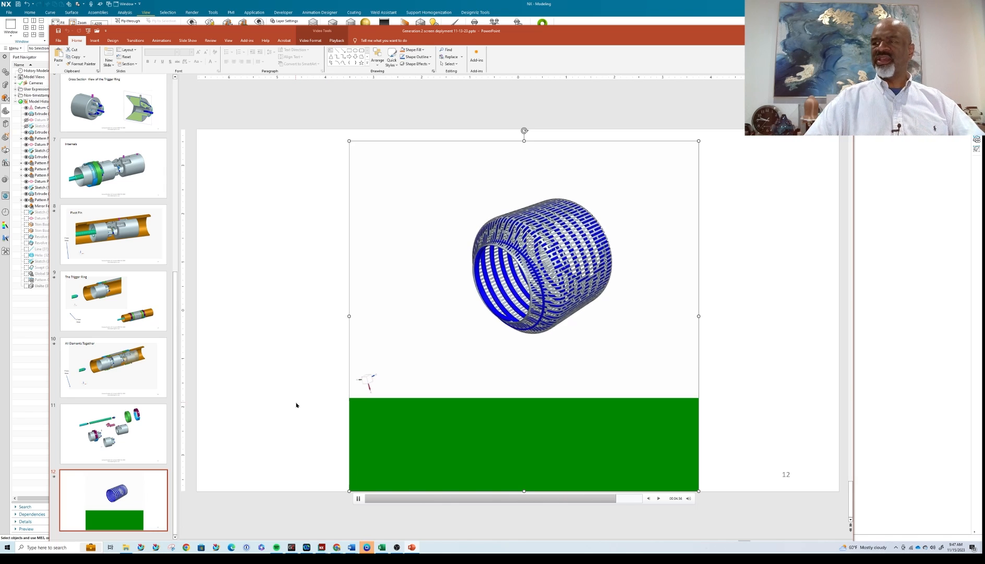
{"action": "left_click", "coordinate": [359, 498]}
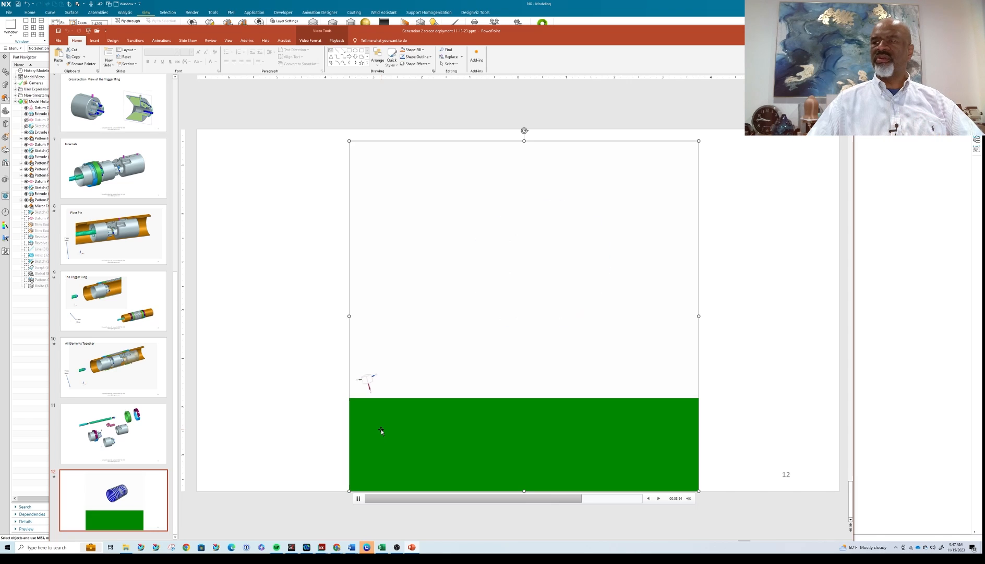
{"action": "left_click", "coordinate": [358, 498]}
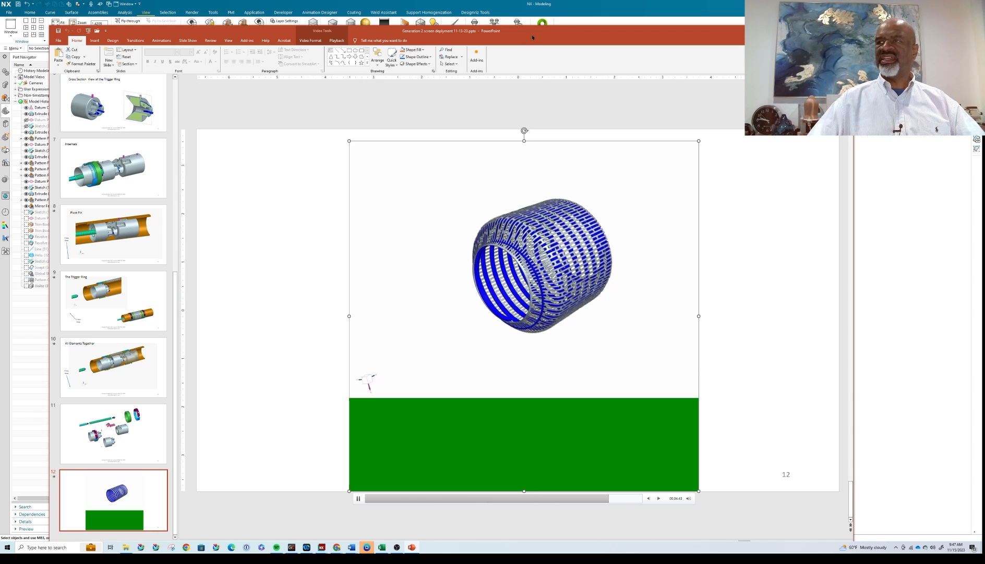
{"action": "left_click_drag", "start_coordinate": [532, 37], "coordinate": [214, 82]}
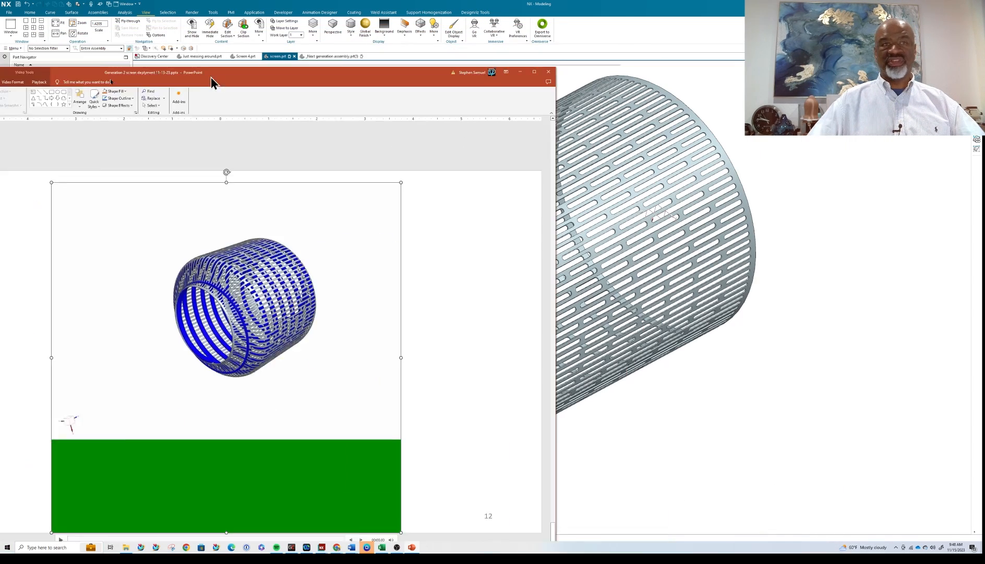
{"action": "key", "text": "super+Down"}
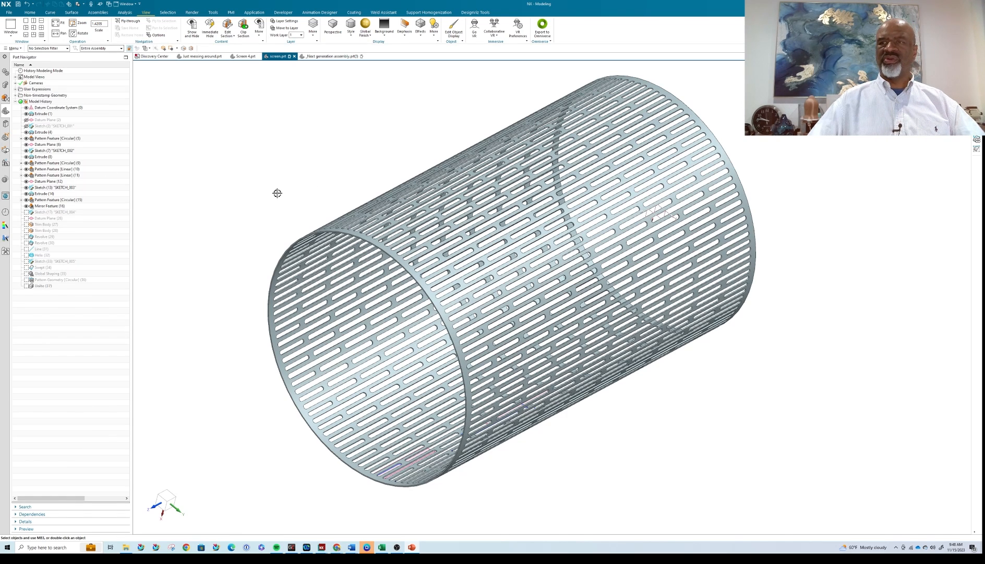
{"action": "scroll", "coordinate": [277, 191], "scroll_direction": "down", "scroll_amount": 1}
{"action": "middle_click_drag", "start_coordinate": [268, 157], "coordinate": [259, 192], "text": "shift"}
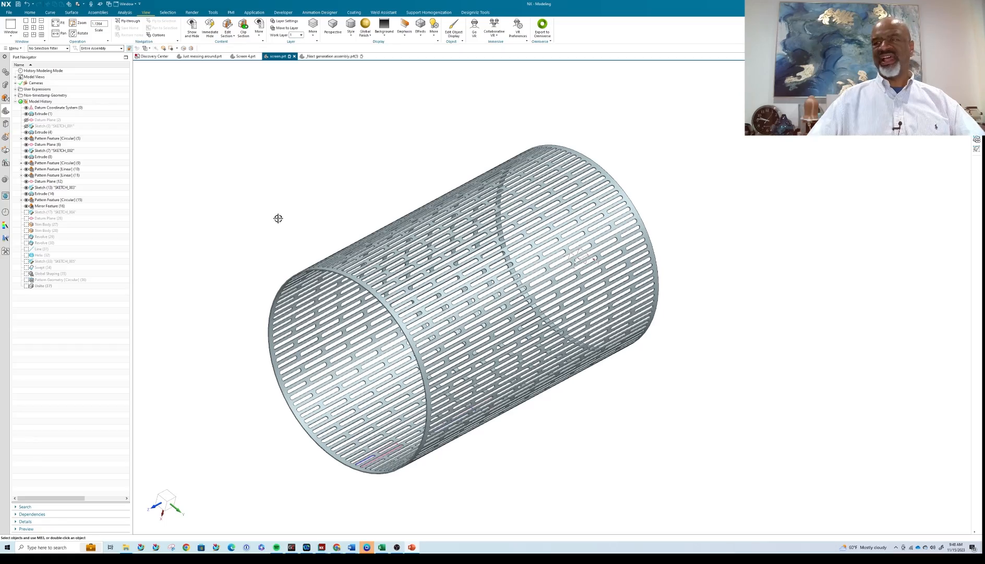
{"action": "mouse_move", "coordinate": [278, 219]}
{"action": "middle_mouse_down"}
{"action": "mouse_move", "coordinate": [260, 253]}
{"action": "mouse_move", "coordinate": [281, 228]}
{"action": "mouse_move", "coordinate": [293, 237]}
{"action": "mouse_move", "coordinate": [273, 244]}
{"action": "mouse_move", "coordinate": [286, 215]}
{"action": "mouse_move", "coordinate": [276, 234]}
{"action": "mouse_move", "coordinate": [278, 201]}
{"action": "mouse_move", "coordinate": [276, 225]}
{"action": "middle_mouse_up"}
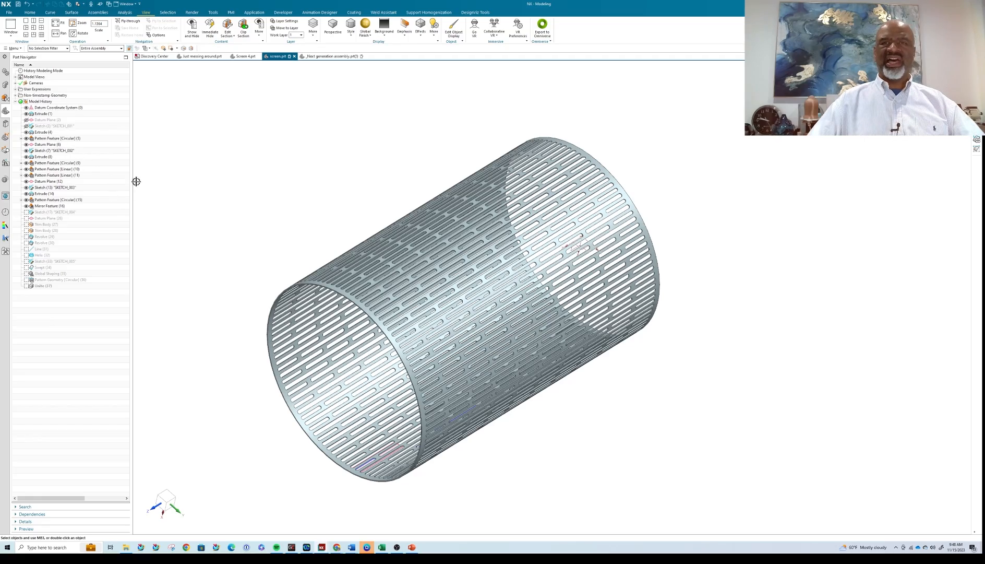
{"action": "mouse_move", "coordinate": [135, 181]}
{"action": "middle_mouse_down"}
{"action": "mouse_move", "coordinate": [262, 219]}
{"action": "mouse_move", "coordinate": [211, 202]}
{"action": "middle_mouse_up"}
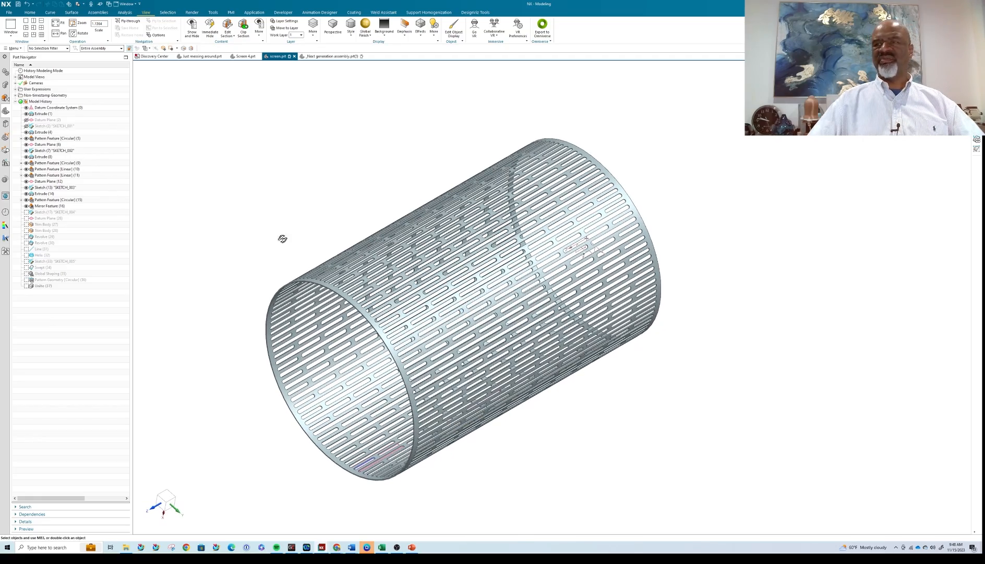
{"action": "middle_click_drag", "start_coordinate": [282, 238], "coordinate": [193, 231]}
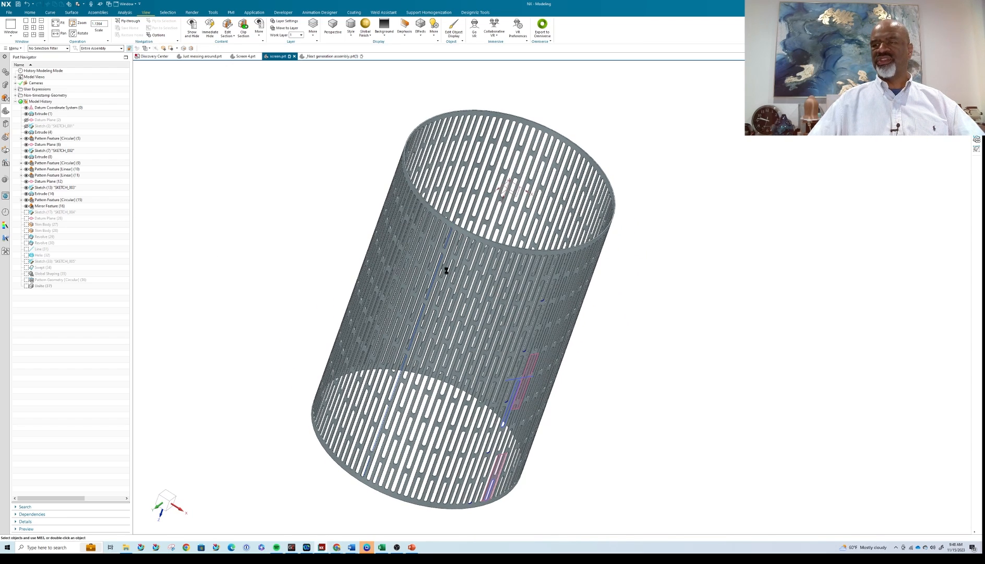
Step: Roll the model history back to Sketch (3), the first slot sketch, by making it the current feature
{"action": "left_click", "coordinate": [44, 114]}
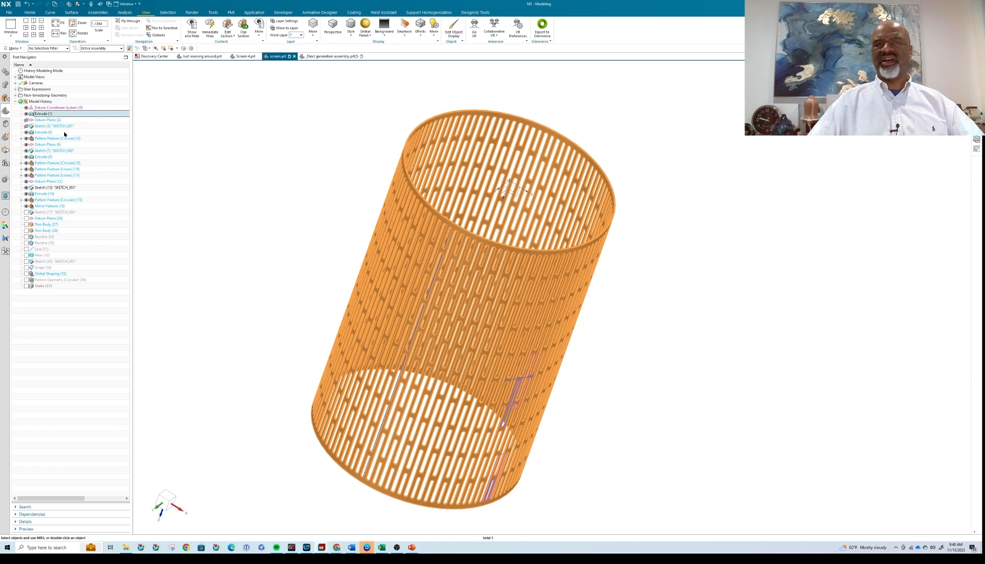
{"action": "left_click", "coordinate": [62, 125]}
{"action": "right_click", "coordinate": [62, 126]}
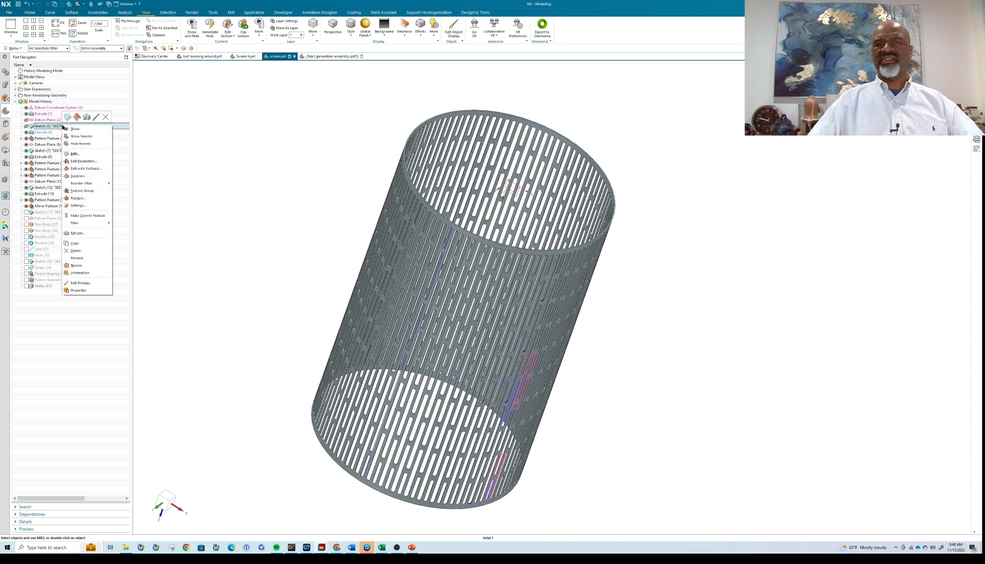
{"action": "left_click", "coordinate": [83, 215]}
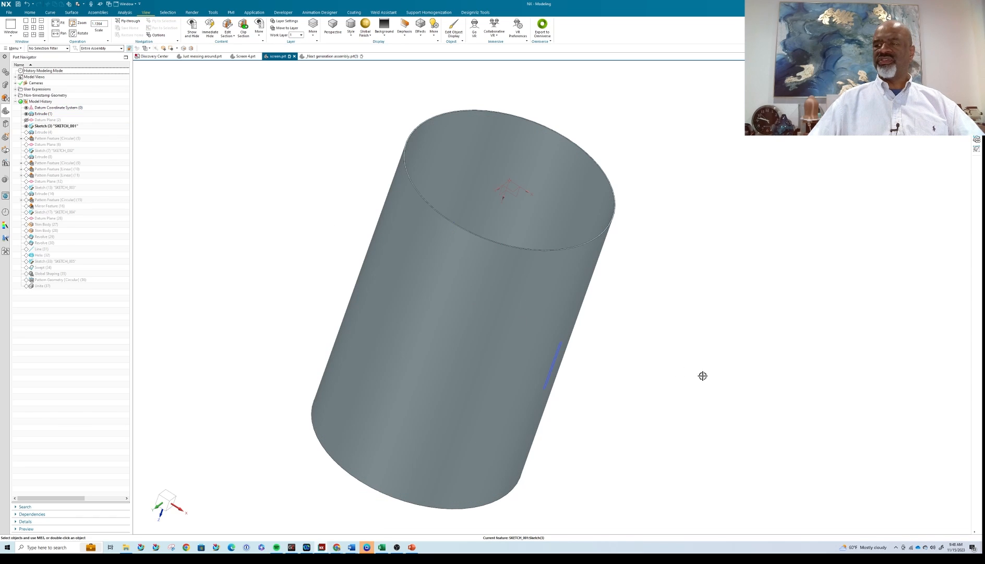
Step: Roll the history forward through the slot cut Extrude (4) to Pattern Feature [Circular] (5), making each the current feature
{"action": "middle_click_drag", "start_coordinate": [723, 377], "coordinate": [646, 346]}
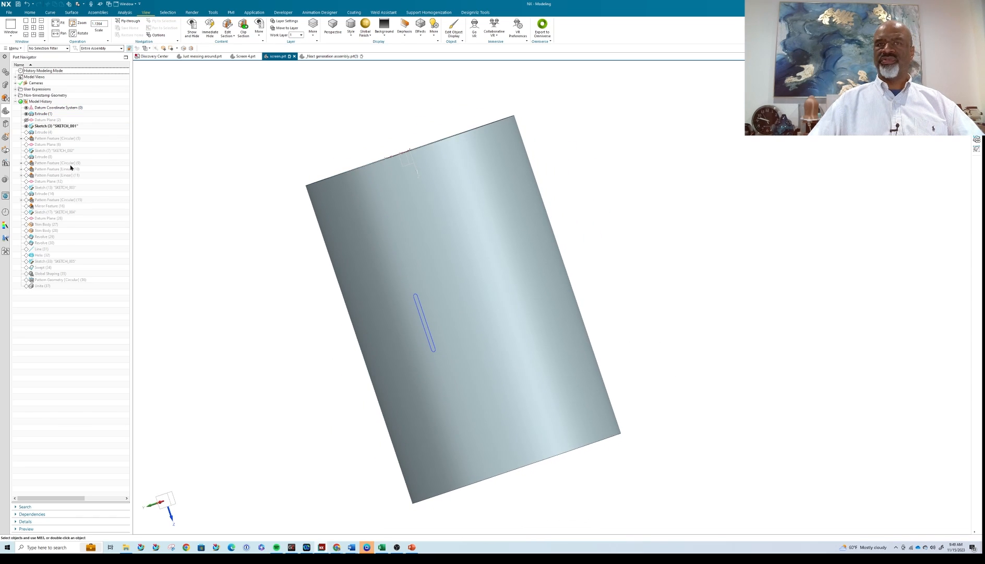
{"action": "right_click", "coordinate": [47, 134]}
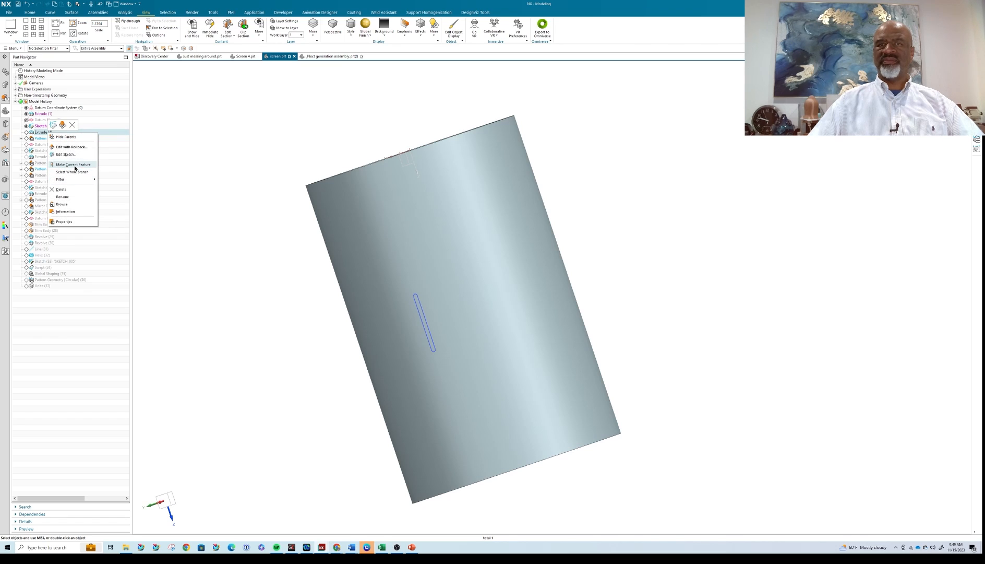
{"action": "left_click", "coordinate": [78, 171]}
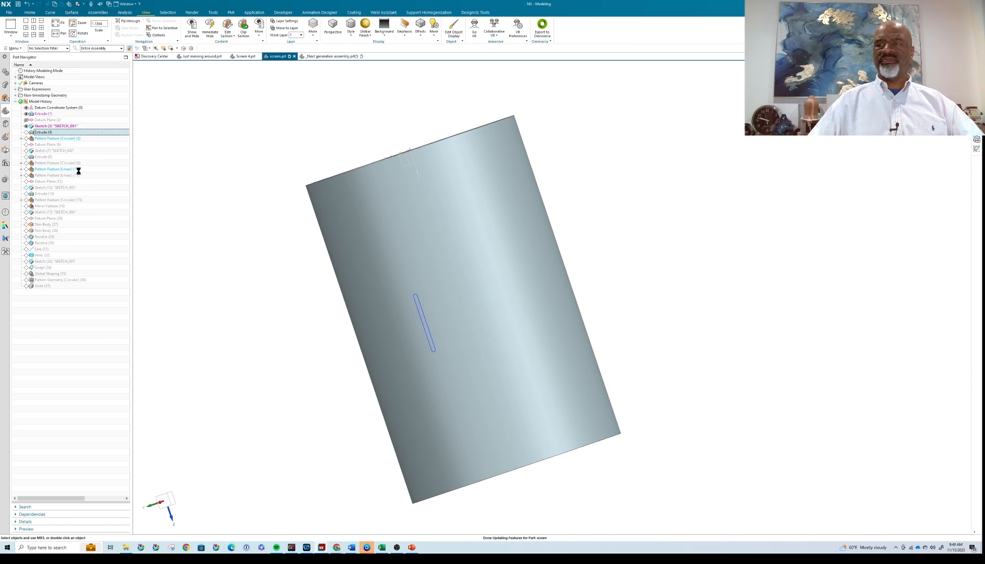
{"action": "right_click", "coordinate": [65, 139]}
{"action": "left_click", "coordinate": [79, 171]}
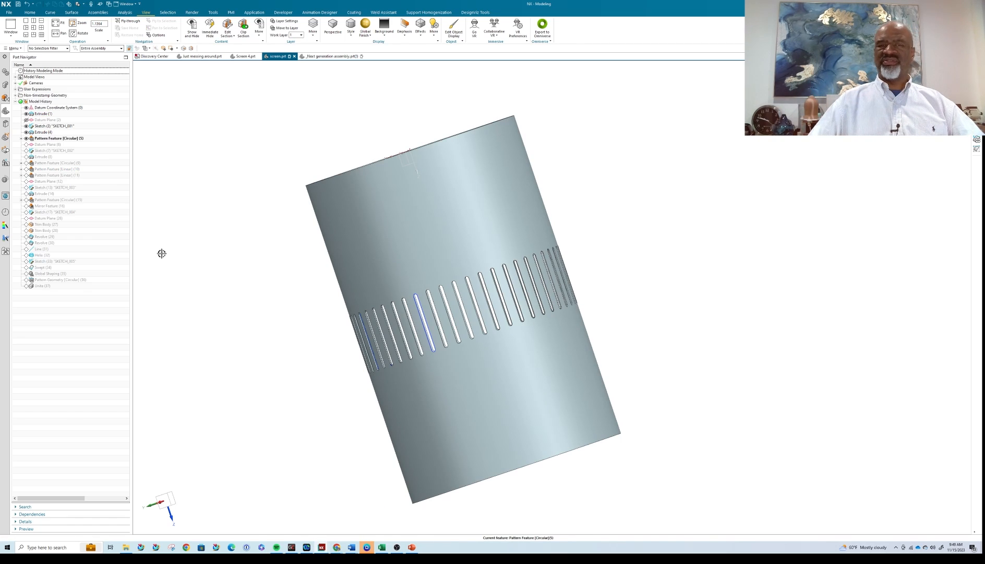
{"action": "middle_click_drag", "start_coordinate": [255, 258], "coordinate": [264, 284]}
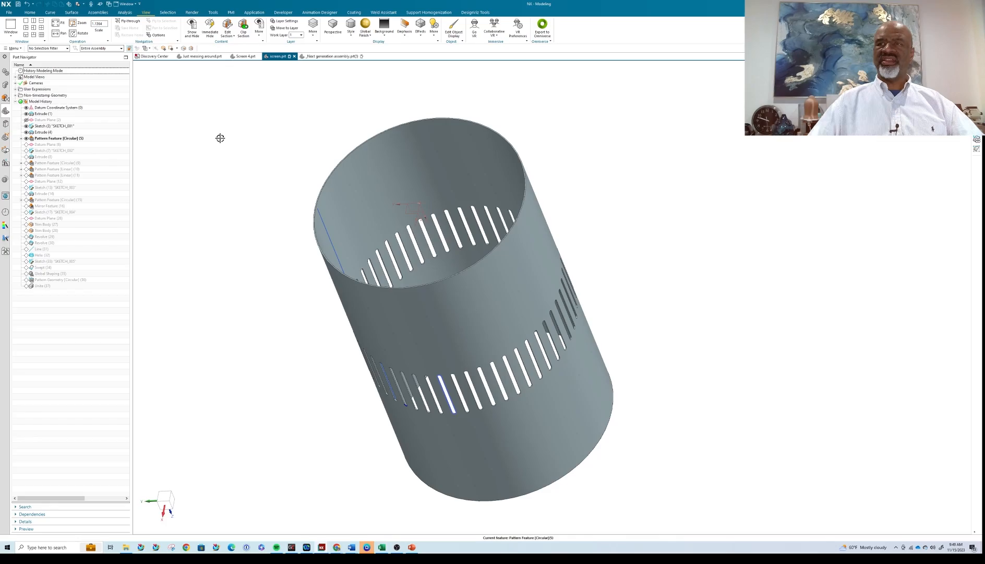
Step: Switch to the other open screen part, with the blue coil inside the slotted body, and examine its shape
{"action": "left_click", "coordinate": [246, 56]}
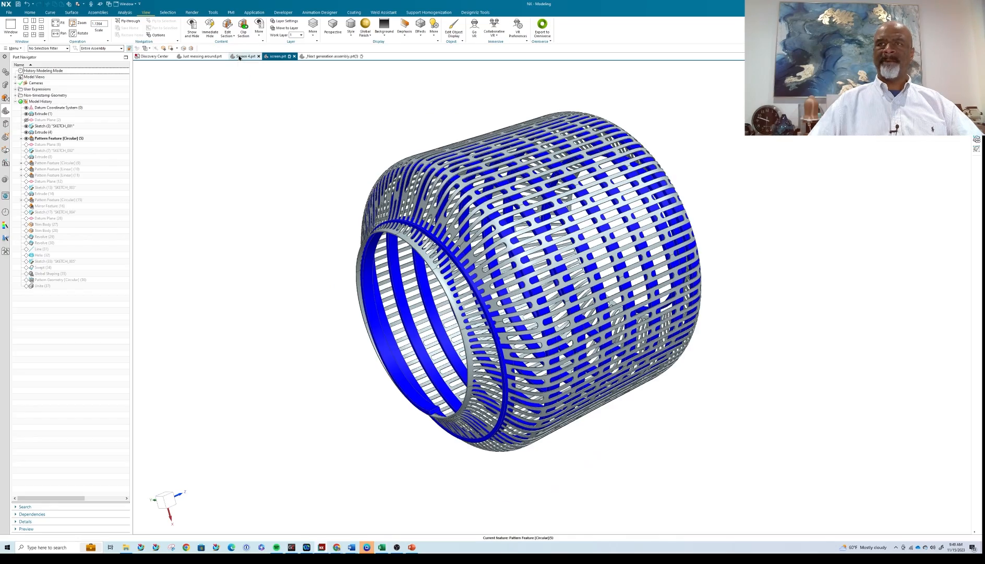
{"action": "scroll", "coordinate": [770, 143], "scroll_direction": "up", "scroll_amount": 2}
{"action": "scroll", "coordinate": [721, 147], "scroll_direction": "down", "scroll_amount": 2}
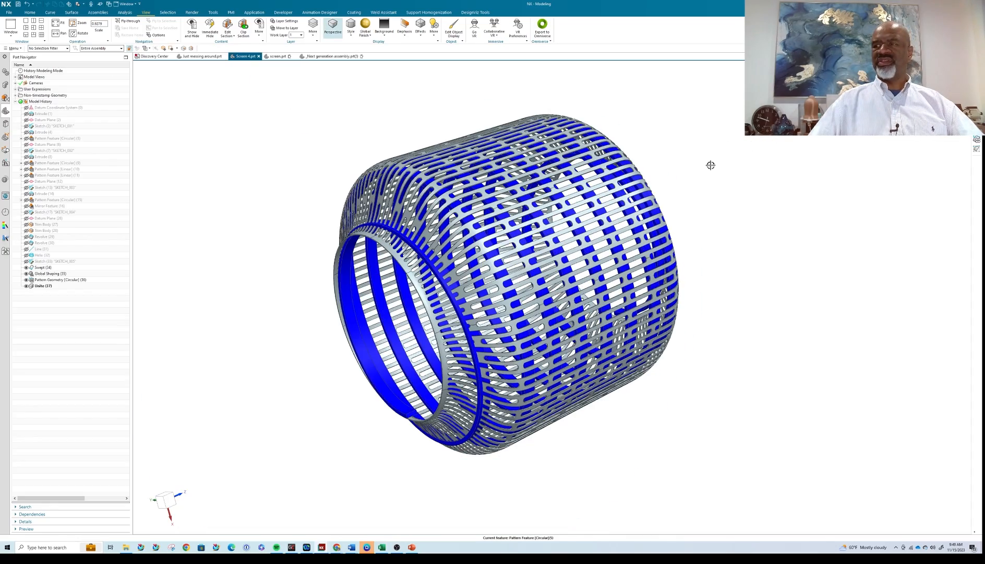
{"action": "mouse_move", "coordinate": [710, 165]}
{"action": "middle_mouse_down"}
{"action": "mouse_move", "coordinate": [670, 129]}
{"action": "mouse_move", "coordinate": [715, 158]}
{"action": "mouse_move", "coordinate": [723, 187]}
{"action": "mouse_move", "coordinate": [728, 173]}
{"action": "mouse_move", "coordinate": [708, 174]}
{"action": "middle_mouse_up"}
{"action": "scroll", "coordinate": [726, 173], "scroll_direction": "up", "scroll_amount": 2}
{"action": "scroll", "coordinate": [726, 173], "scroll_direction": "down", "scroll_amount": 2}
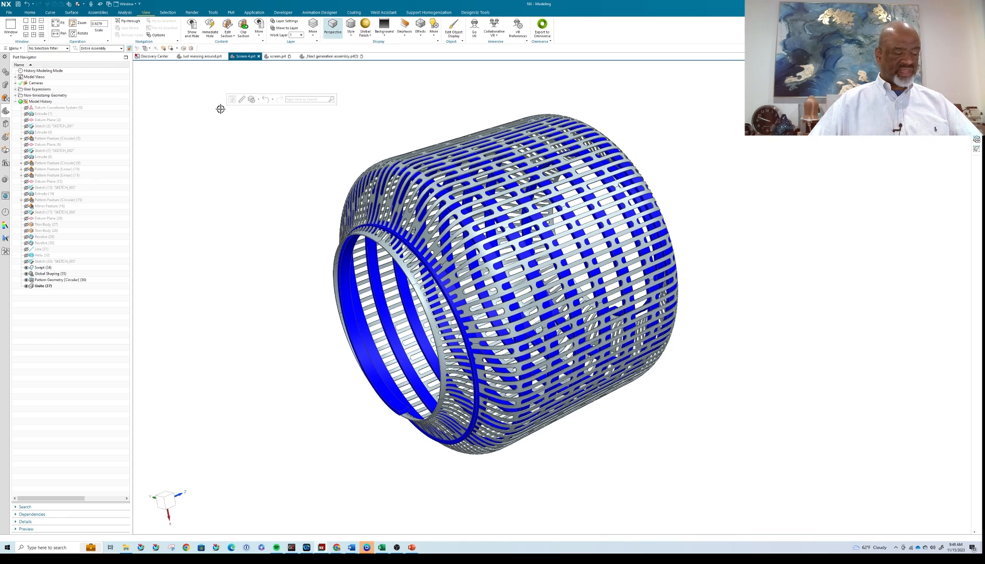
Step: Set the FrameNumber expression to 0, apply the update to the model, and leave the Expressions dialog
{"action": "key", "text": "ctrl+e"}
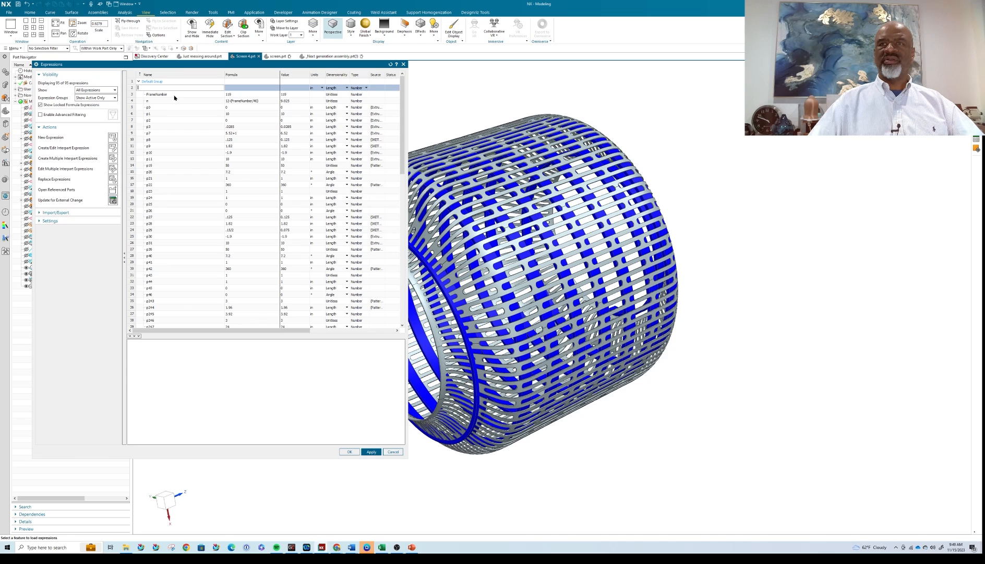
{"action": "left_click", "coordinate": [156, 95]}
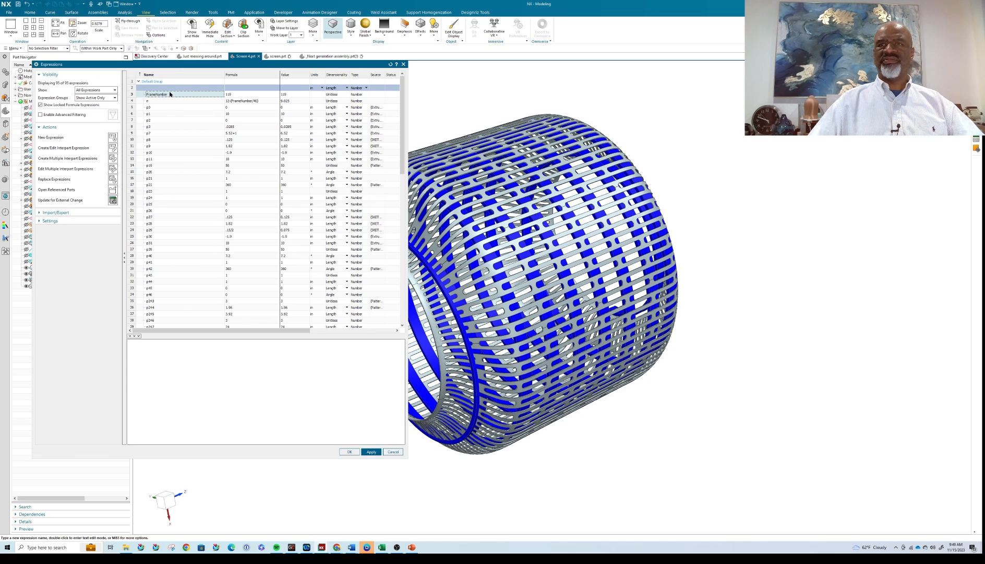
{"action": "left_click", "coordinate": [237, 95]}
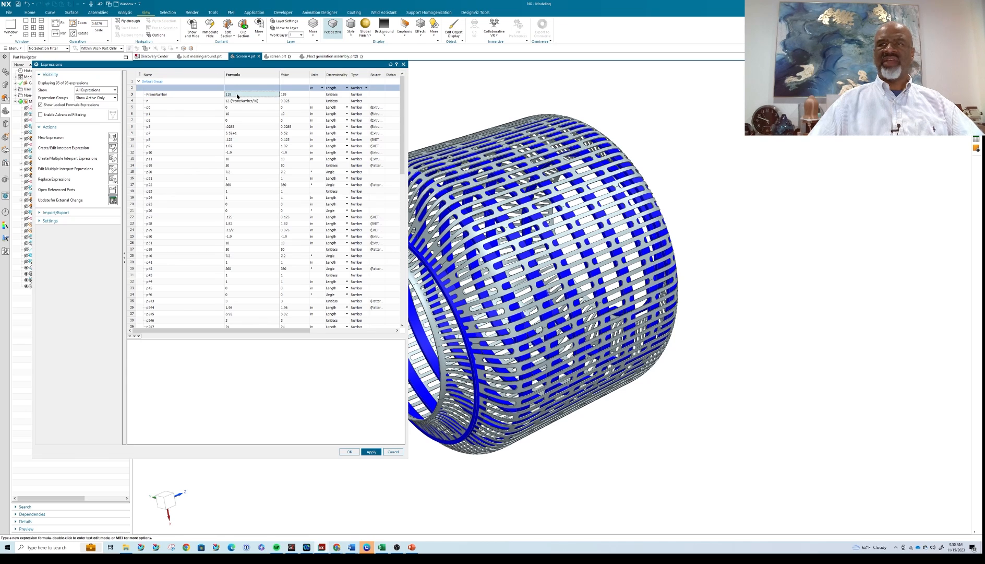
{"action": "type", "text": "0"}
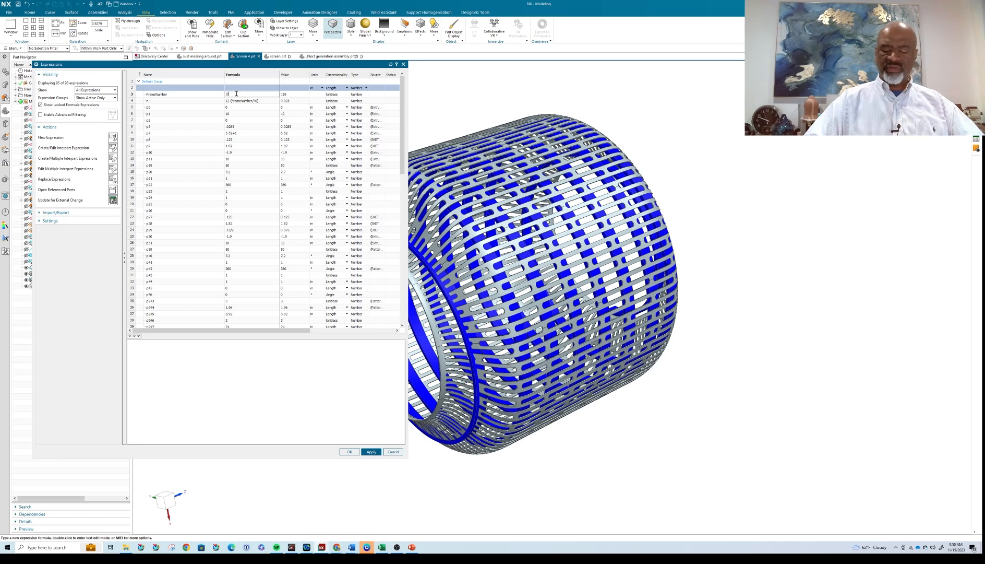
{"action": "key", "text": "Return"}
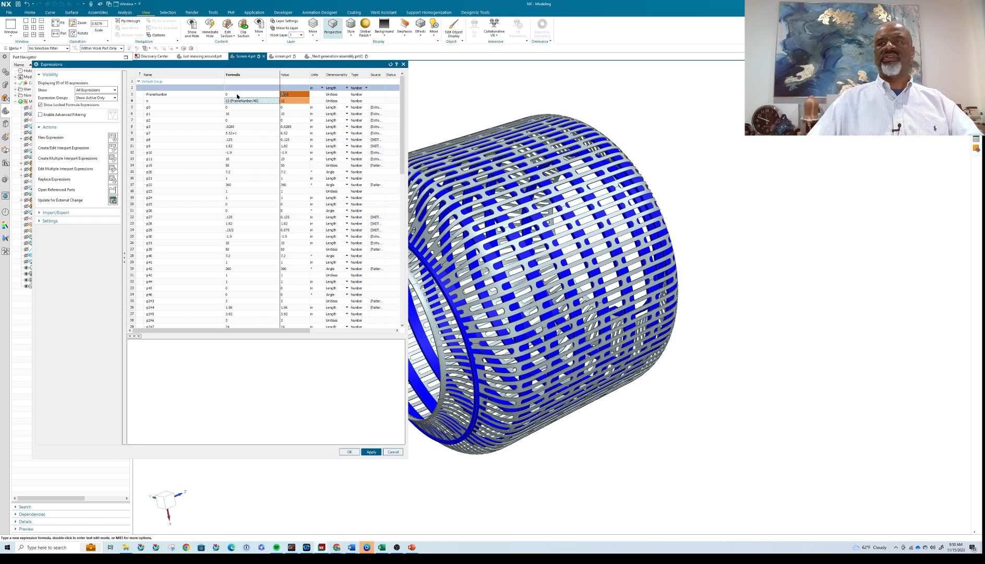
{"action": "left_click", "coordinate": [371, 452]}
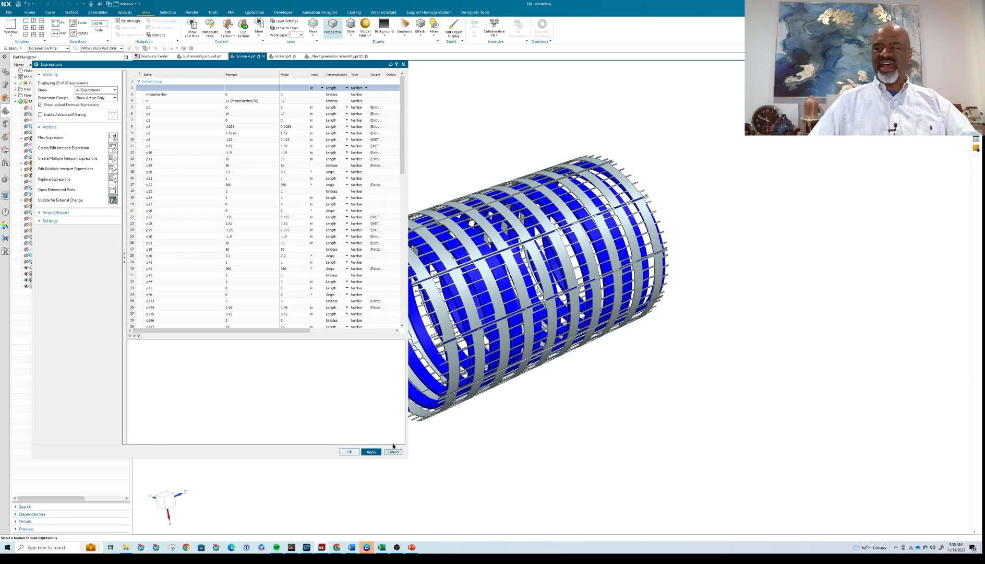
{"action": "left_click", "coordinate": [392, 452]}
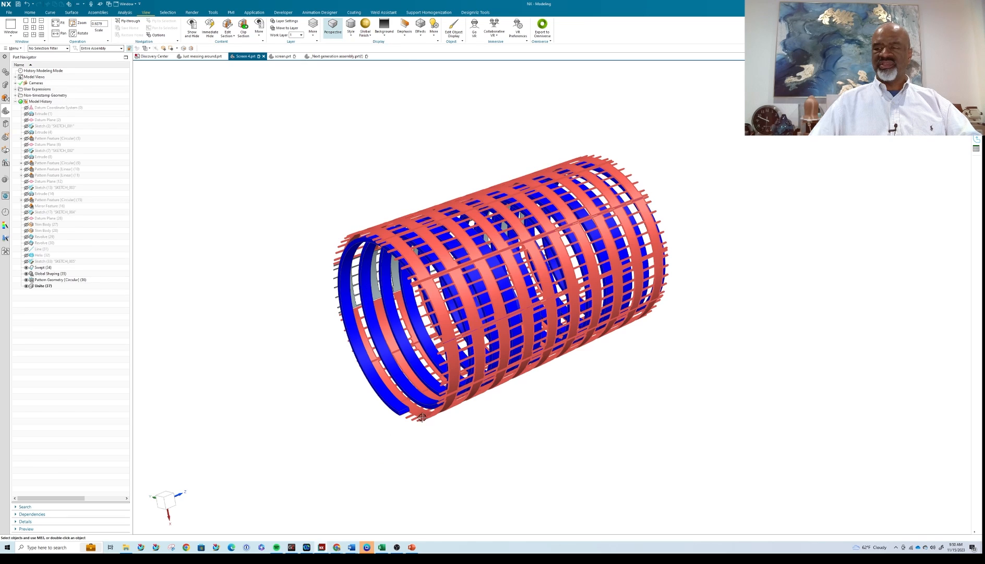
Step: Hide the circularly patterned screen body around the blue coil and turn on the unchecked Solids layer in Layer Settings
{"action": "left_click", "coordinate": [424, 418]}
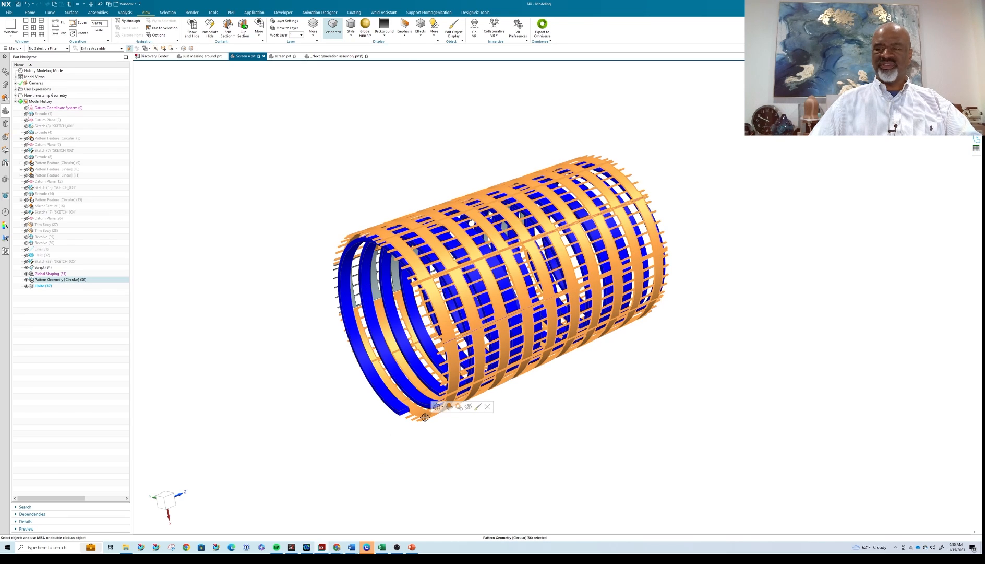
{"action": "key", "text": "ctrl+b"}
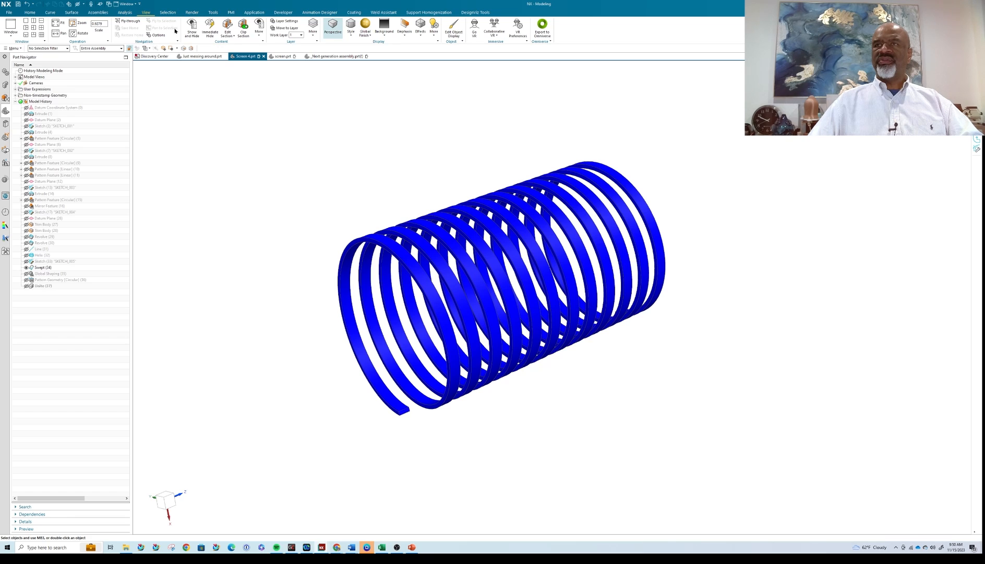
{"action": "left_click", "coordinate": [288, 22]}
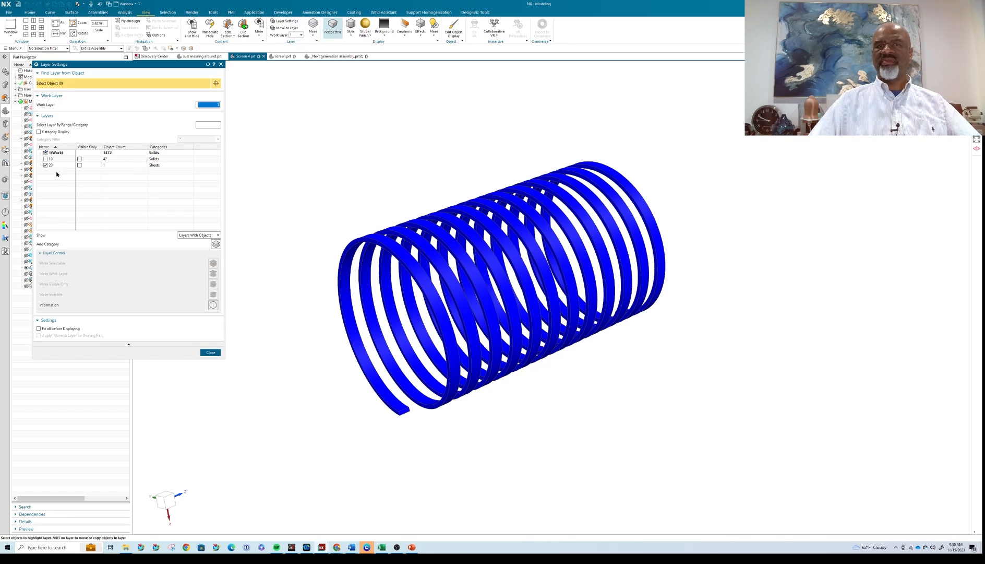
{"action": "left_click", "coordinate": [46, 159]}
{"action": "left_click", "coordinate": [211, 353]}
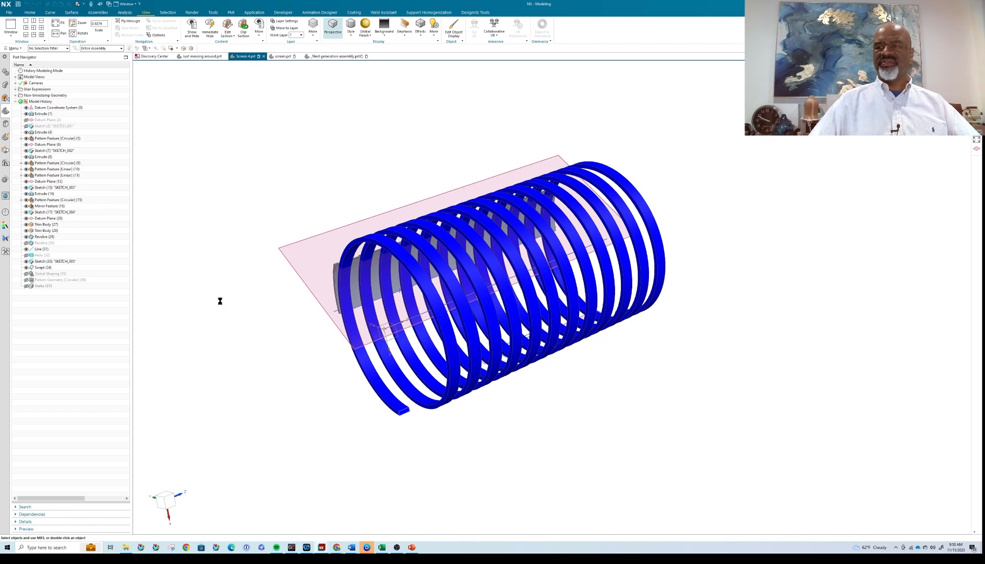
{"action": "middle_click_drag", "start_coordinate": [313, 167], "coordinate": [330, 209]}
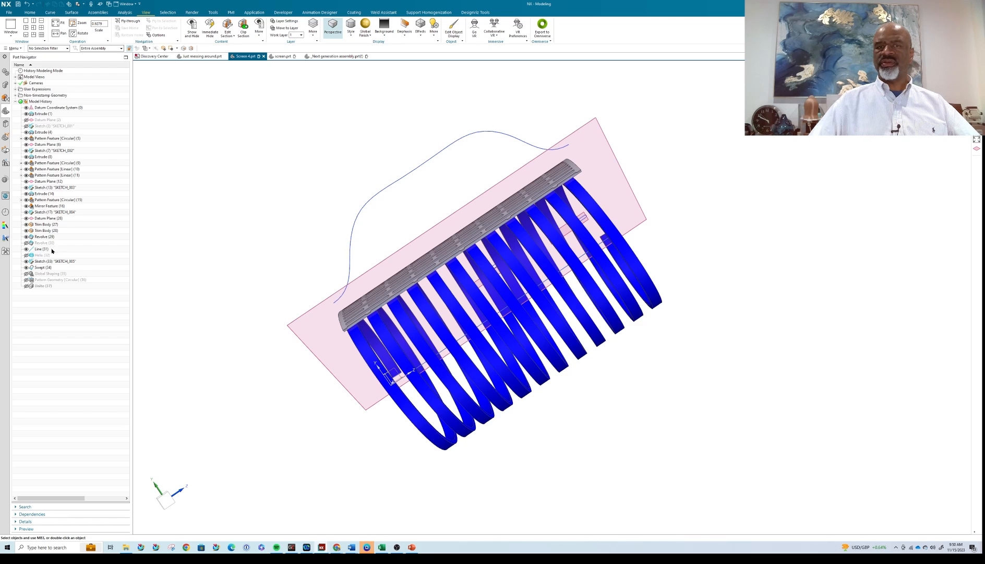
Step: Highlight Sketch (17), then review the full expression list down to the s formula driven by FrameNumber and leave the Expressions dialog unchanged
{"action": "left_click", "coordinate": [47, 212]}
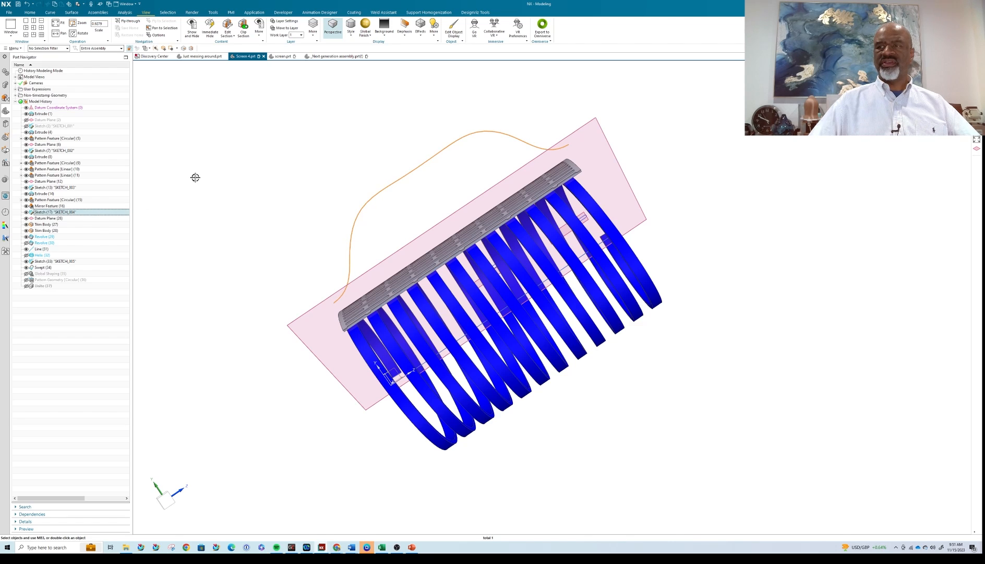
{"action": "key", "text": "Escape"}
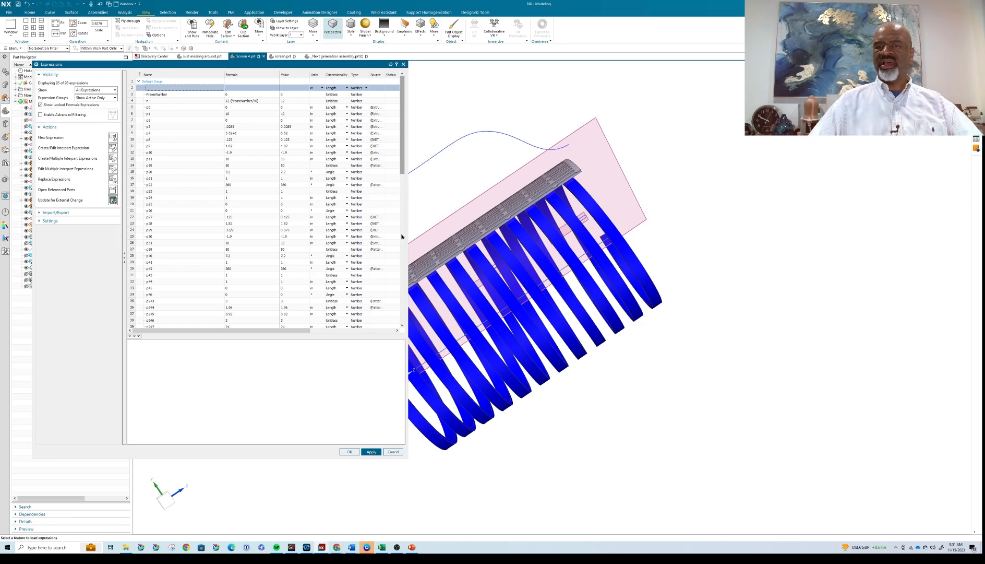
{"action": "left_click_drag", "start_coordinate": [402, 156], "coordinate": [408, 342]}
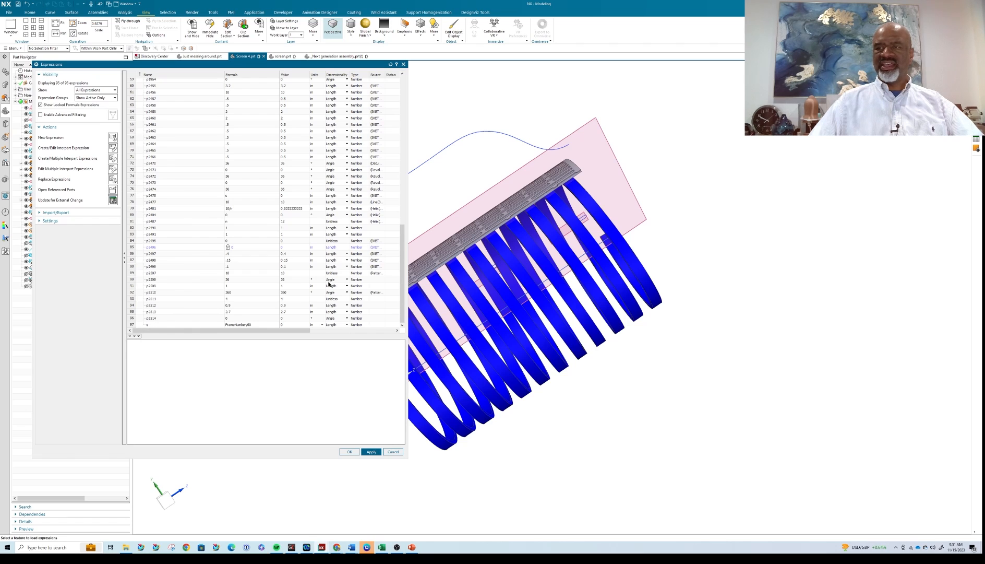
{"action": "left_click", "coordinate": [392, 452]}
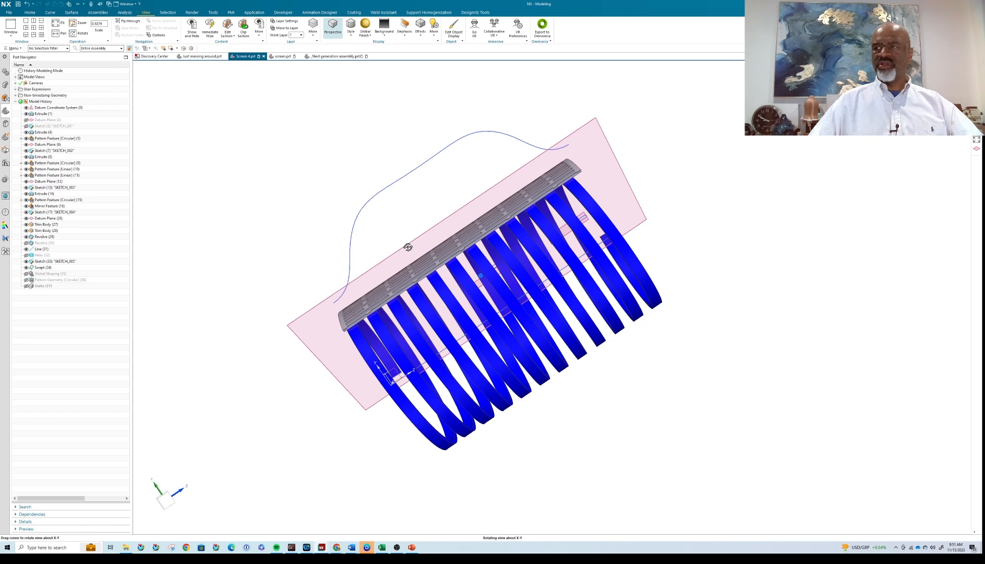
Step: Open Sketch (33), the coil's rectangular cross-section, review its dimensions, and finish the sketch
{"action": "middle_click_drag", "start_coordinate": [407, 247], "coordinate": [416, 280]}
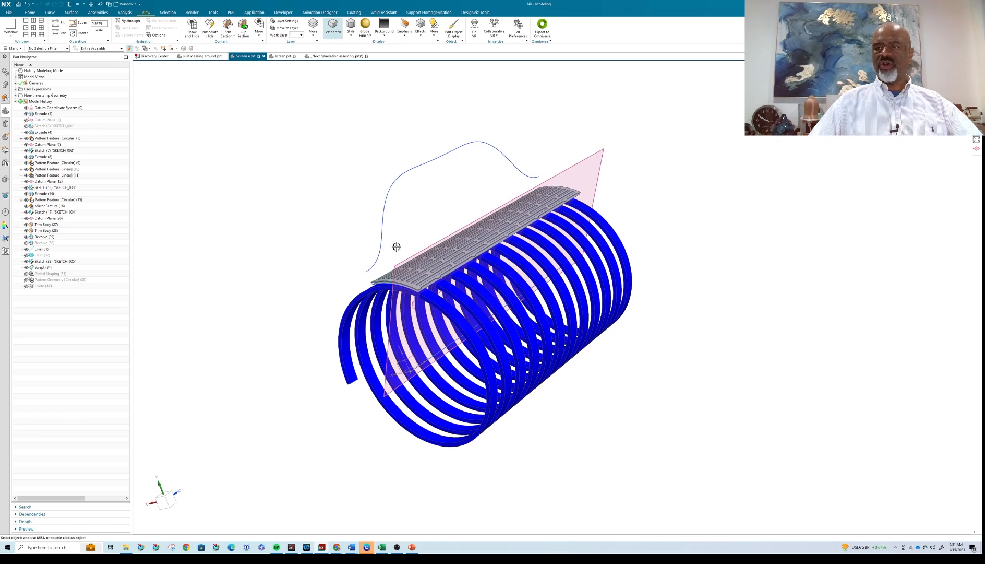
{"action": "middle_click_drag", "start_coordinate": [397, 247], "coordinate": [266, 252]}
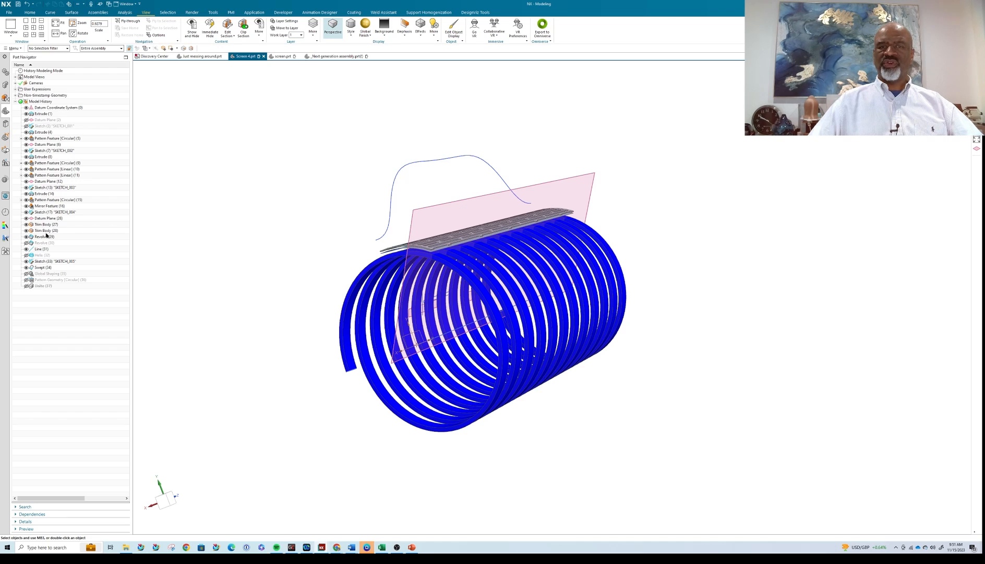
{"action": "left_click", "coordinate": [59, 261]}
{"action": "double_click", "coordinate": [59, 261]}
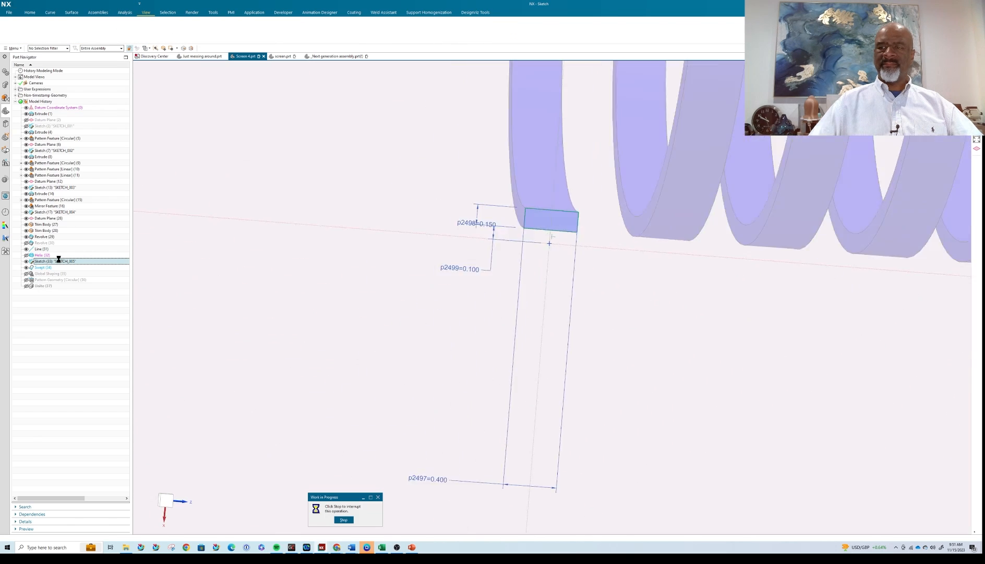
{"action": "scroll", "coordinate": [397, 286], "scroll_direction": "down", "scroll_amount": 2}
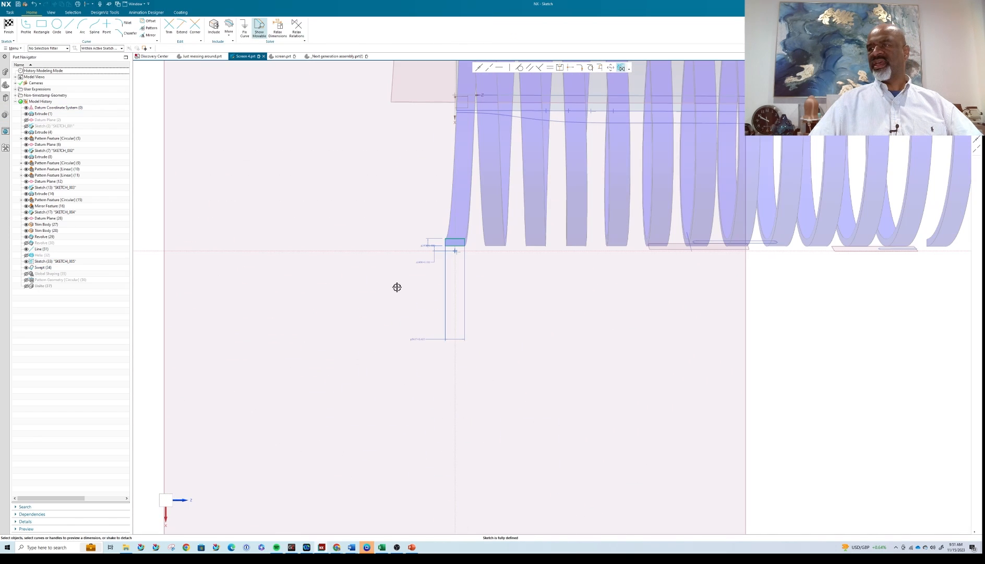
{"action": "scroll", "coordinate": [422, 228], "scroll_direction": "down", "scroll_amount": 2}
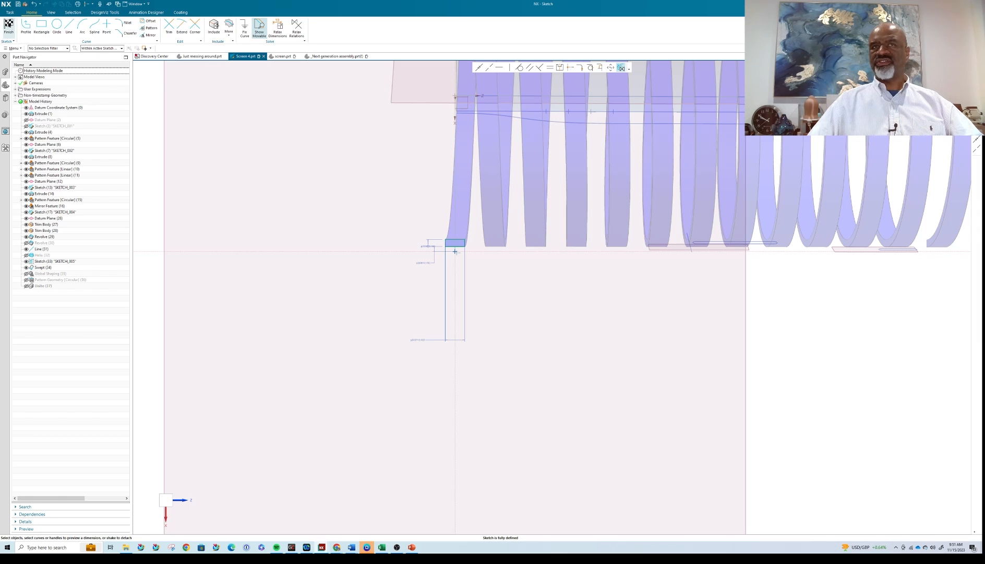
{"action": "left_click", "coordinate": [9, 27]}
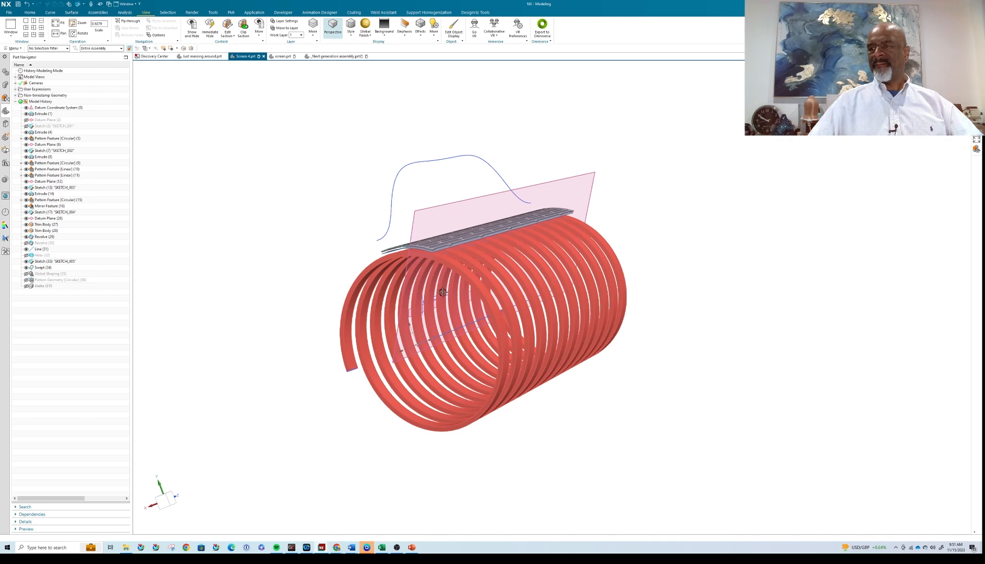
Step: Open the spline sketch above the slotted segment for editing and select its straight spline along the segment
{"action": "middle_click_drag", "start_coordinate": [490, 189], "coordinate": [547, 205]}
{"action": "scroll", "coordinate": [483, 210], "scroll_direction": "up", "scroll_amount": 6}
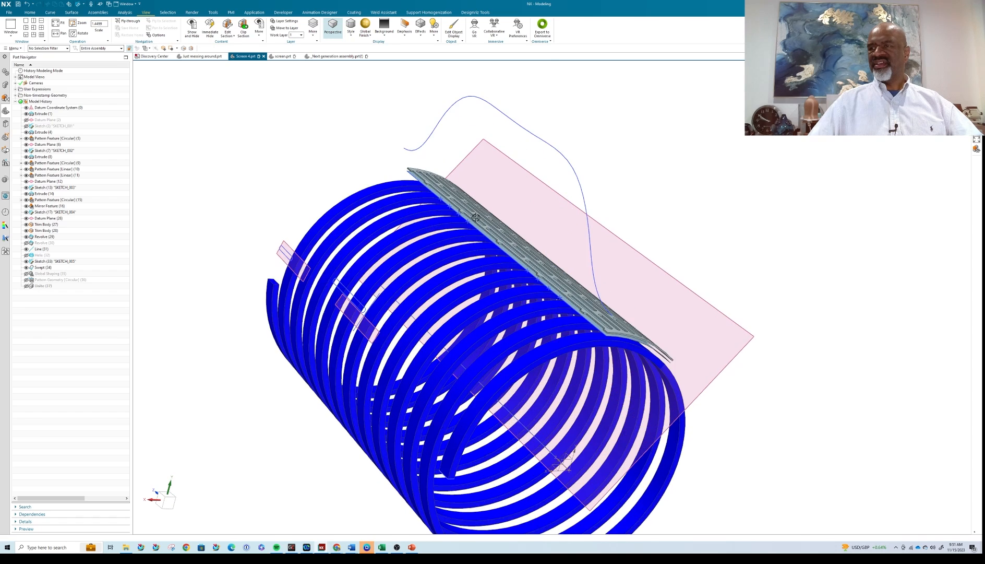
{"action": "double_click", "coordinate": [455, 224]}
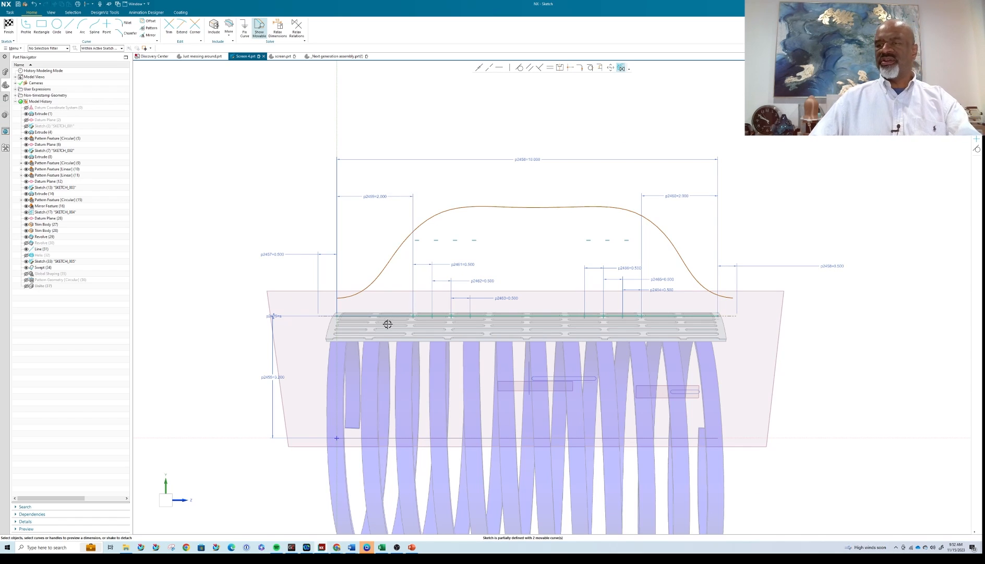
{"action": "scroll", "coordinate": [387, 325], "scroll_direction": "up", "scroll_amount": 3}
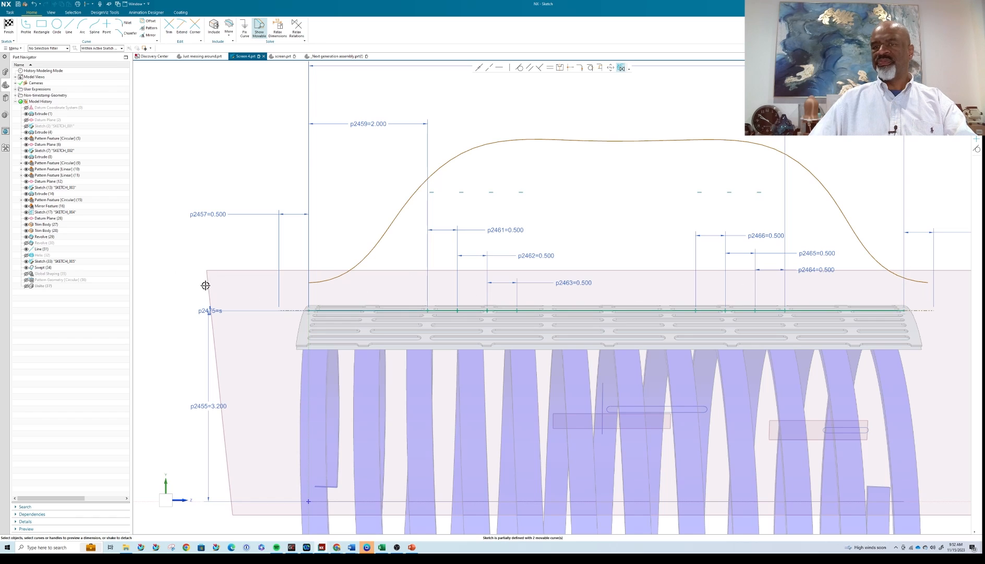
{"action": "left_click", "coordinate": [334, 311]}
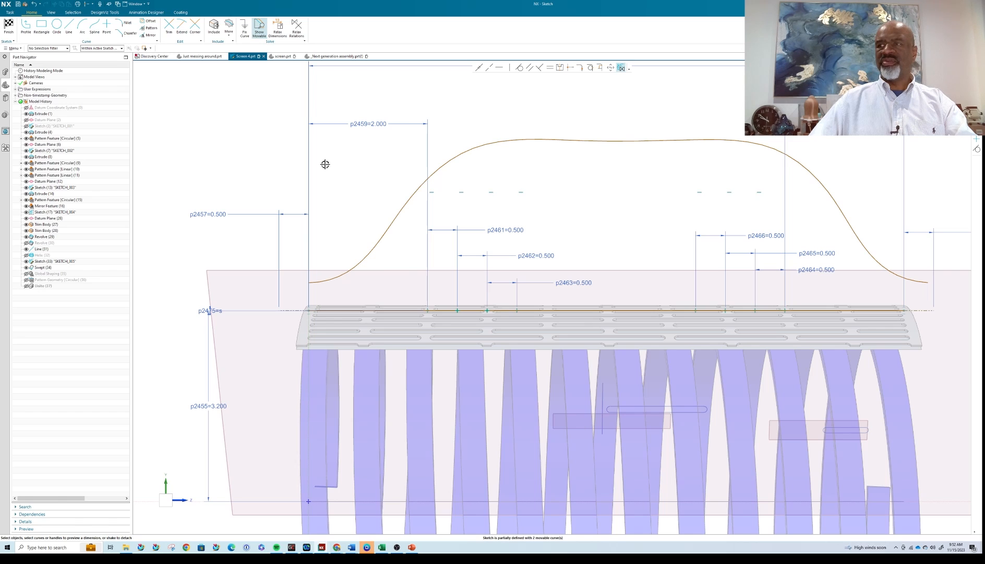
Step: Examine the sketch's s-driven height dimension, the defining-point spacings along the straight spline, and the curved spline above it
{"action": "scroll", "coordinate": [212, 319], "scroll_direction": "up", "scroll_amount": 5}
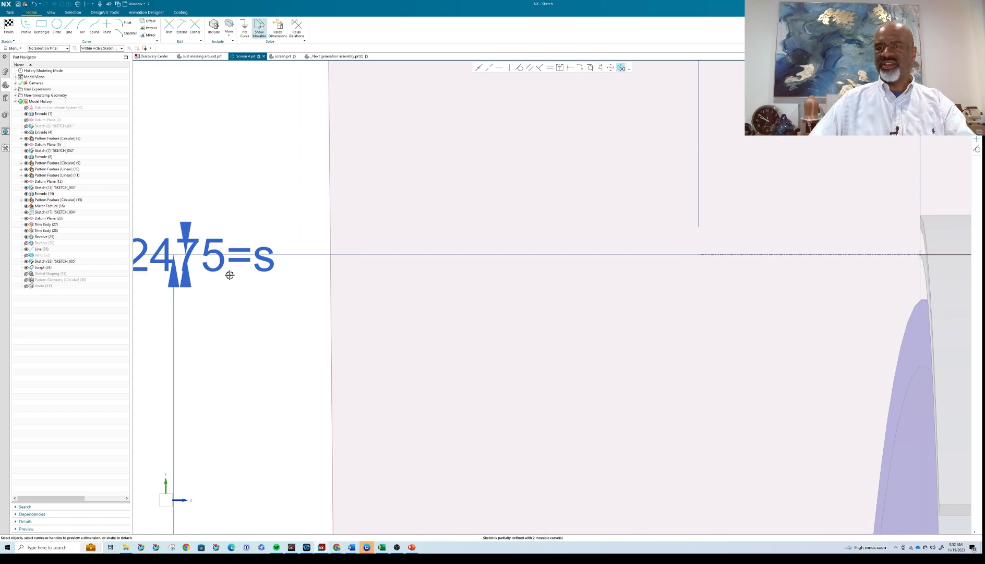
{"action": "scroll", "coordinate": [208, 264], "scroll_direction": "down", "scroll_amount": 5}
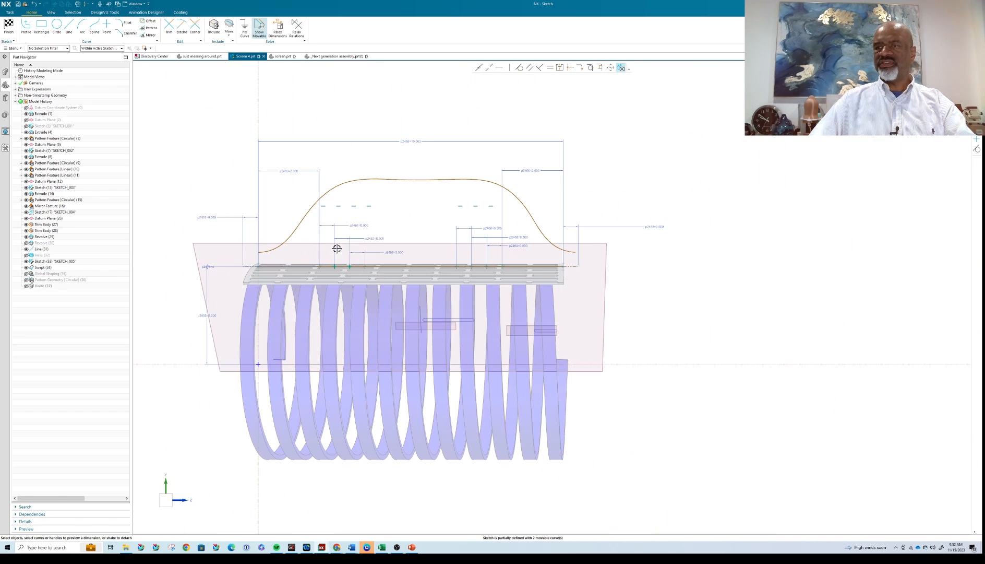
{"action": "scroll", "coordinate": [336, 253], "scroll_direction": "up", "scroll_amount": 1}
{"action": "scroll", "coordinate": [279, 268], "scroll_direction": "up", "scroll_amount": 3}
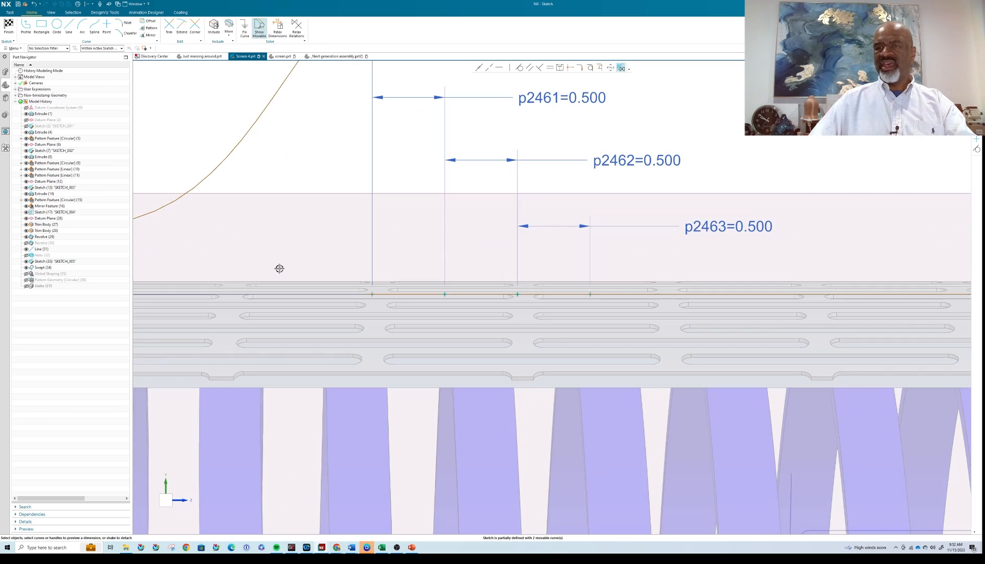
{"action": "scroll", "coordinate": [258, 288], "scroll_direction": "down", "scroll_amount": 4}
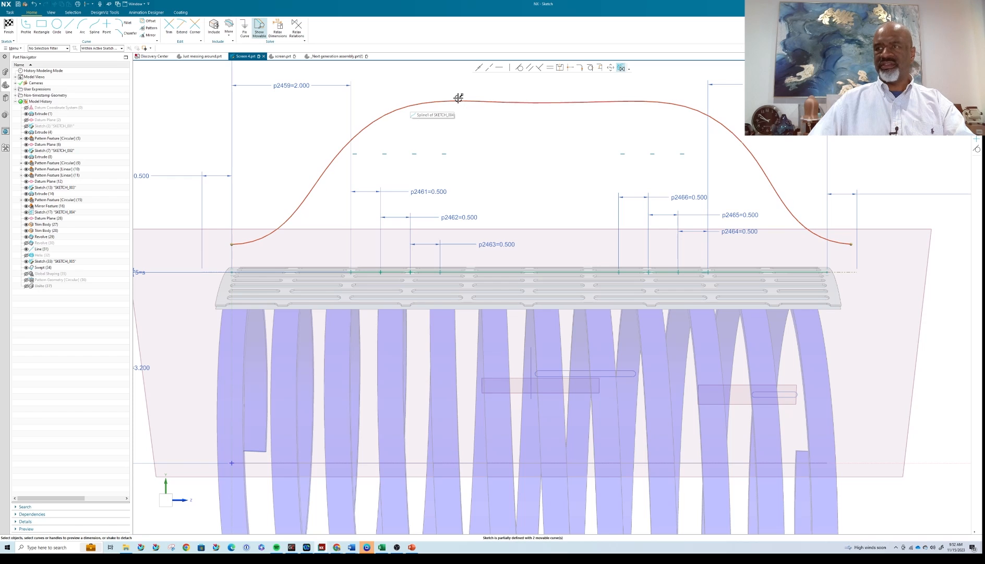
{"action": "scroll", "coordinate": [494, 182], "scroll_direction": "down", "scroll_amount": 2}
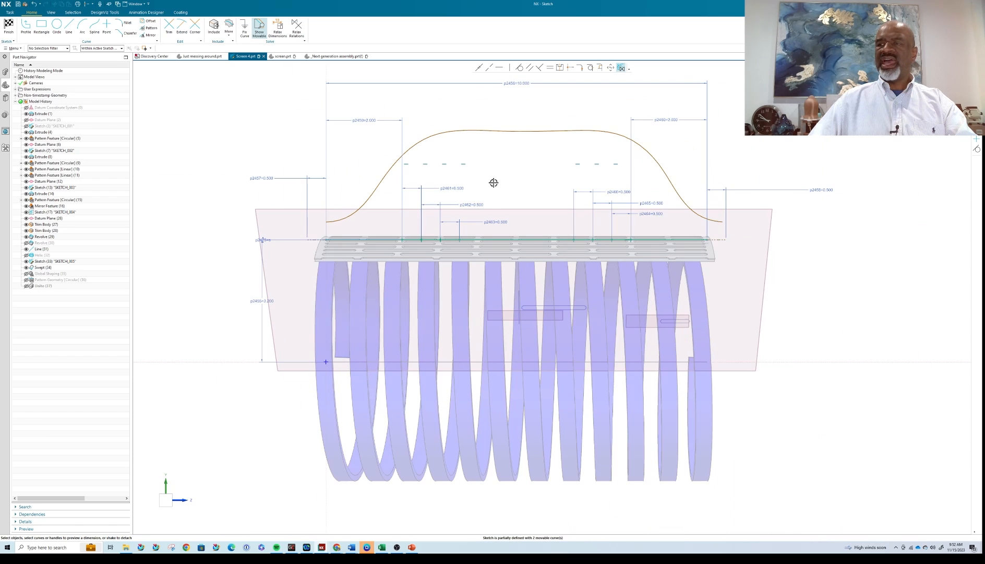
Step: Examine the slotted segment against the coil, including its end corner, notched lower edge and slot rows
{"action": "middle_click_drag", "start_coordinate": [495, 183], "coordinate": [519, 188]}
{"action": "scroll", "coordinate": [382, 278], "scroll_direction": "up", "scroll_amount": 5}
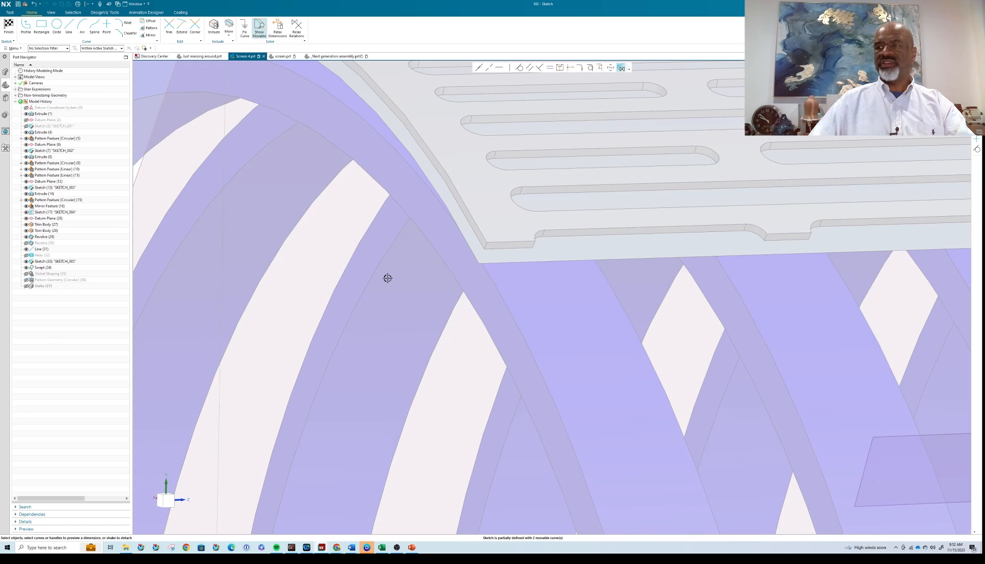
{"action": "scroll", "coordinate": [505, 263], "scroll_direction": "down", "scroll_amount": 3}
{"action": "scroll", "coordinate": [527, 260], "scroll_direction": "up", "scroll_amount": 3}
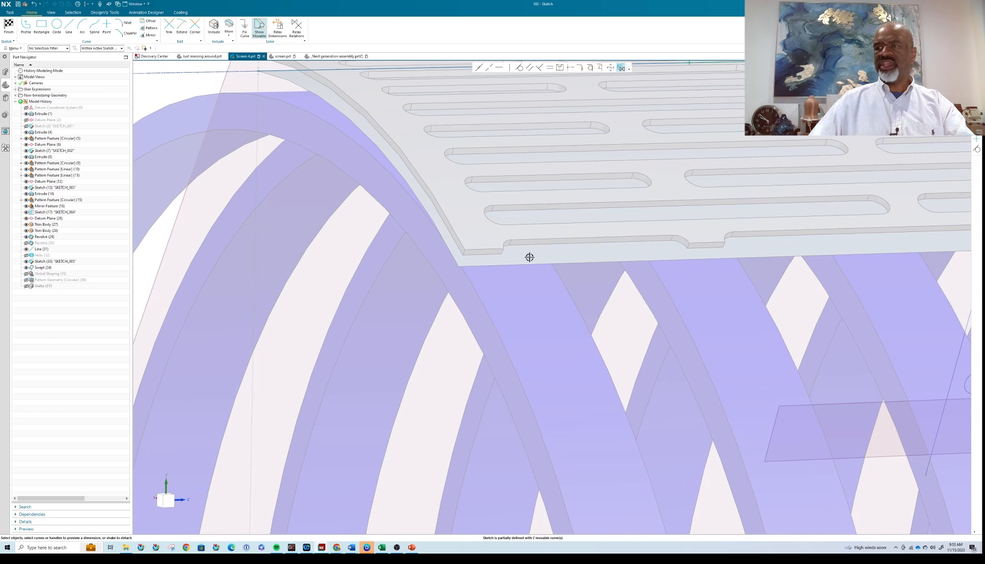
{"action": "scroll", "coordinate": [523, 263], "scroll_direction": "down", "scroll_amount": 4}
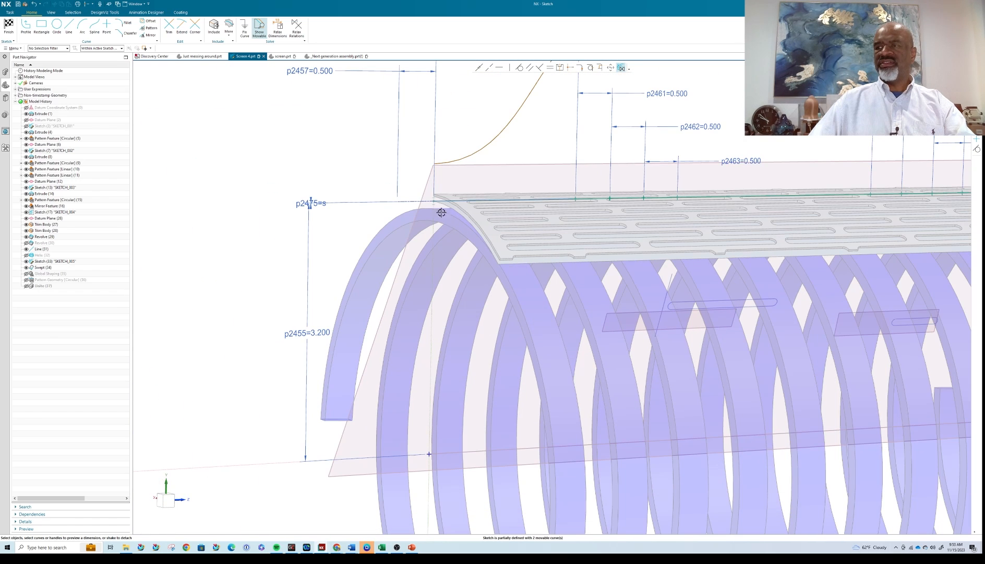
{"action": "middle_click_drag", "start_coordinate": [507, 169], "coordinate": [335, 192], "text": "shift"}
{"action": "scroll", "coordinate": [335, 192], "scroll_direction": "down", "scroll_amount": 3}
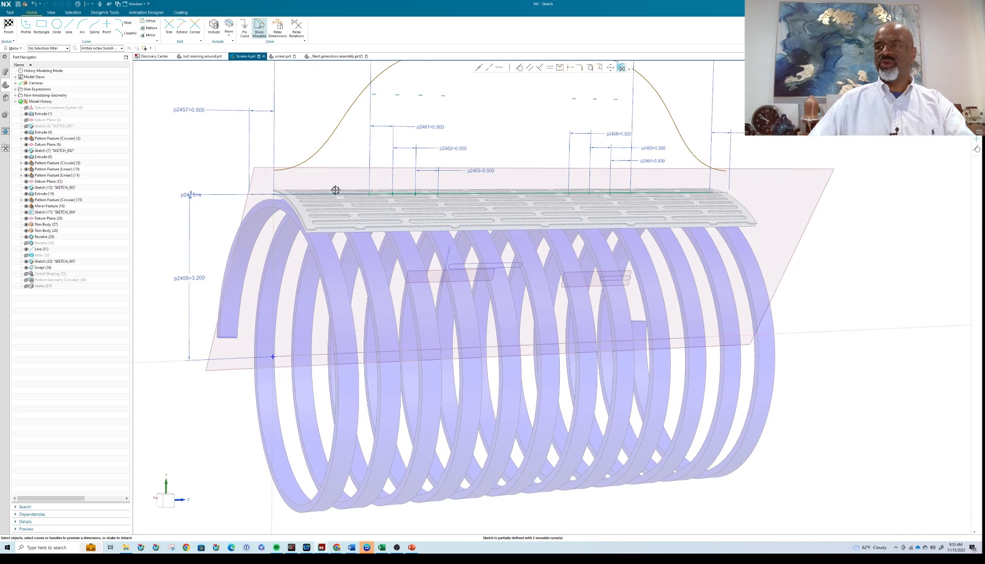
{"action": "scroll", "coordinate": [335, 192], "scroll_direction": "up", "scroll_amount": 4}
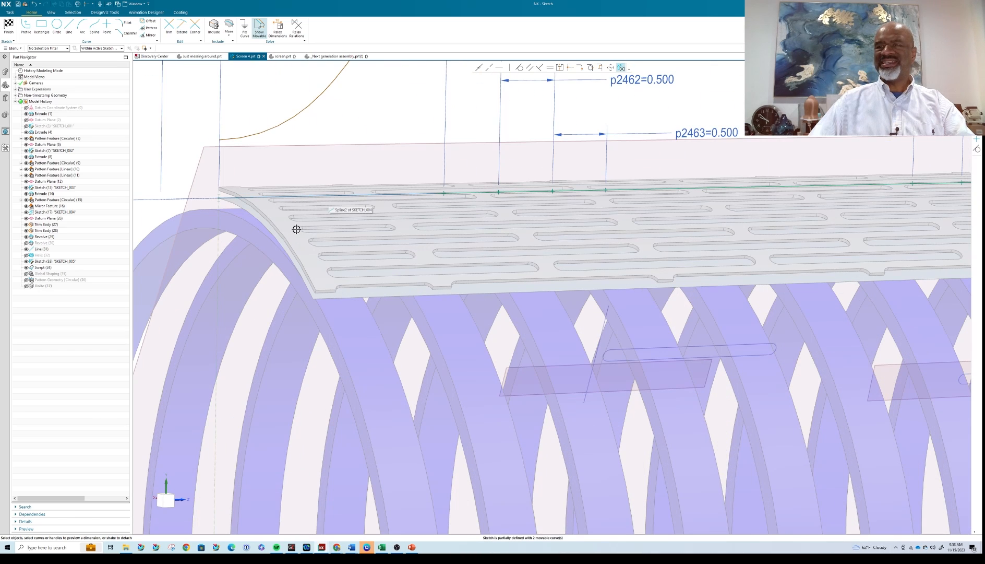
{"action": "middle_click_drag", "start_coordinate": [319, 229], "coordinate": [330, 257]}
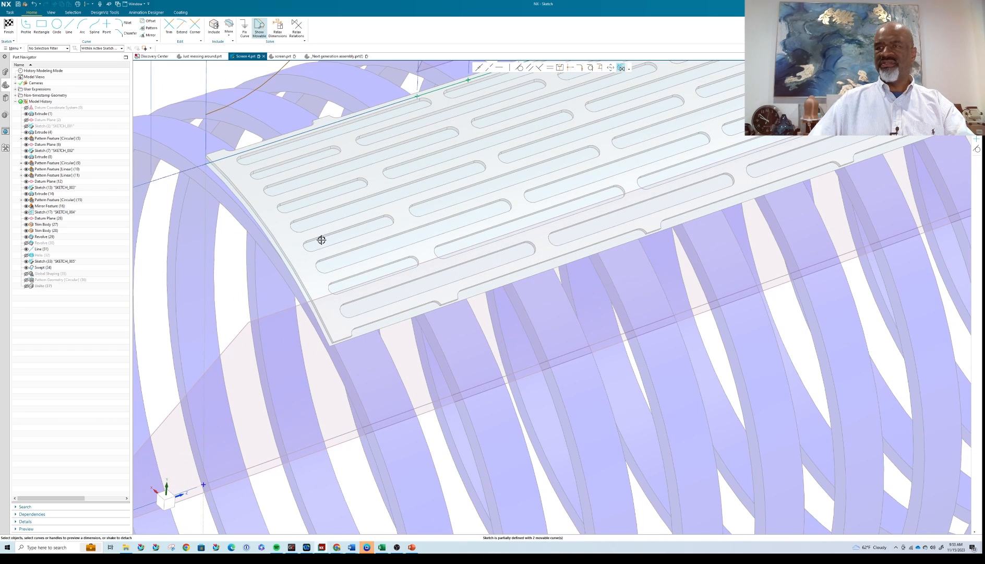
{"action": "scroll", "coordinate": [405, 220], "scroll_direction": "down", "scroll_amount": 3}
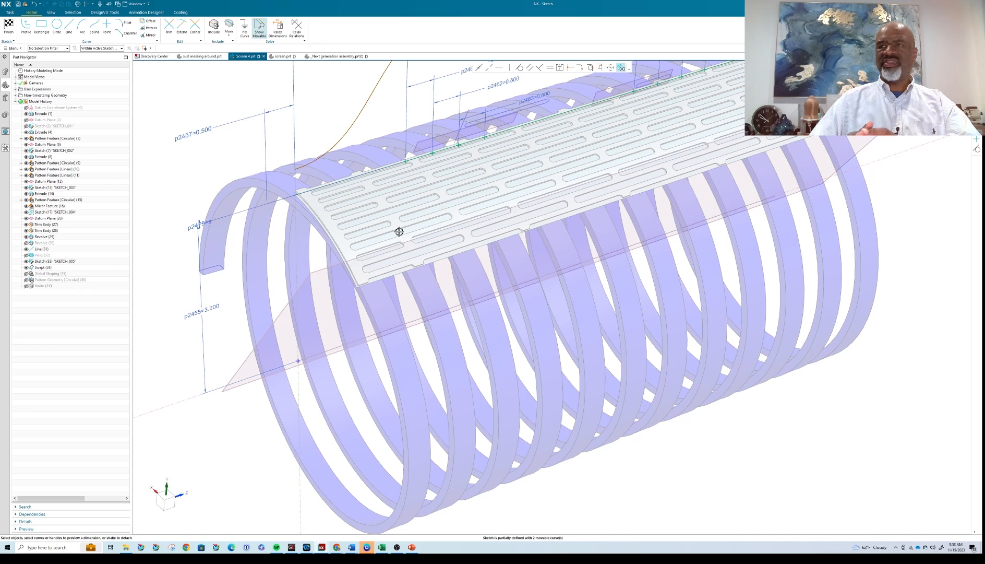
Step: Switch to screen.prt, examine its slotted cylinder from another angle, and return to the part with the coil
{"action": "left_click", "coordinate": [282, 56]}
{"action": "middle_click_drag", "start_coordinate": [362, 105], "coordinate": [383, 192]}
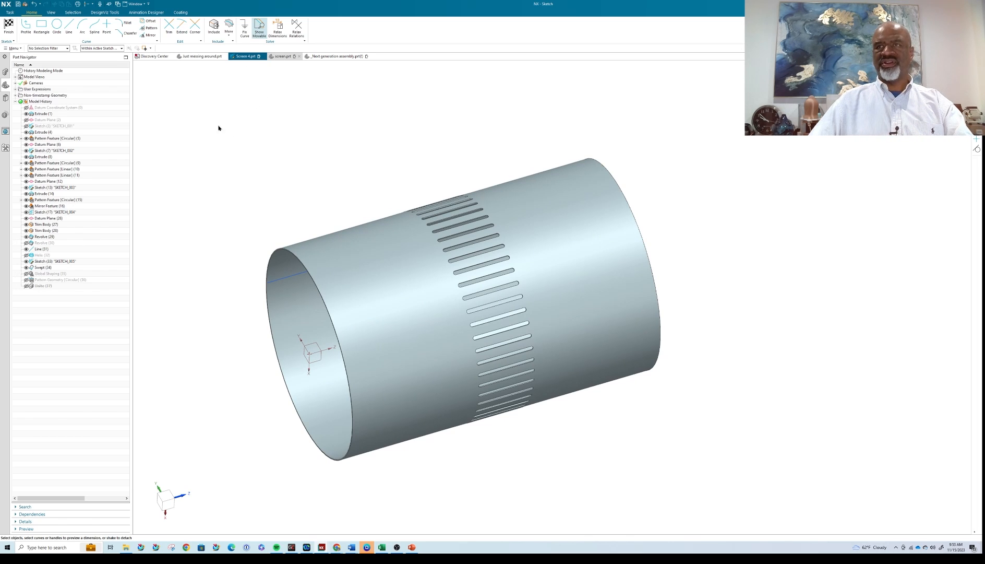
{"action": "left_click", "coordinate": [256, 57]}
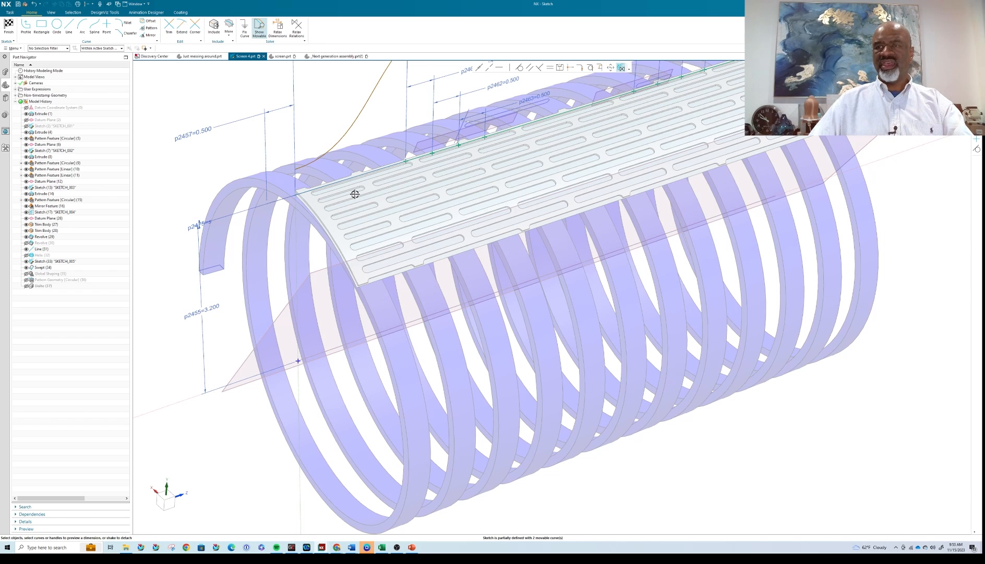
Step: Inspect the slotted segment's end and notched edge beside the splines, then finish the spline sketch and view the segment on the coil
{"action": "scroll", "coordinate": [355, 194], "scroll_direction": "up", "scroll_amount": 2}
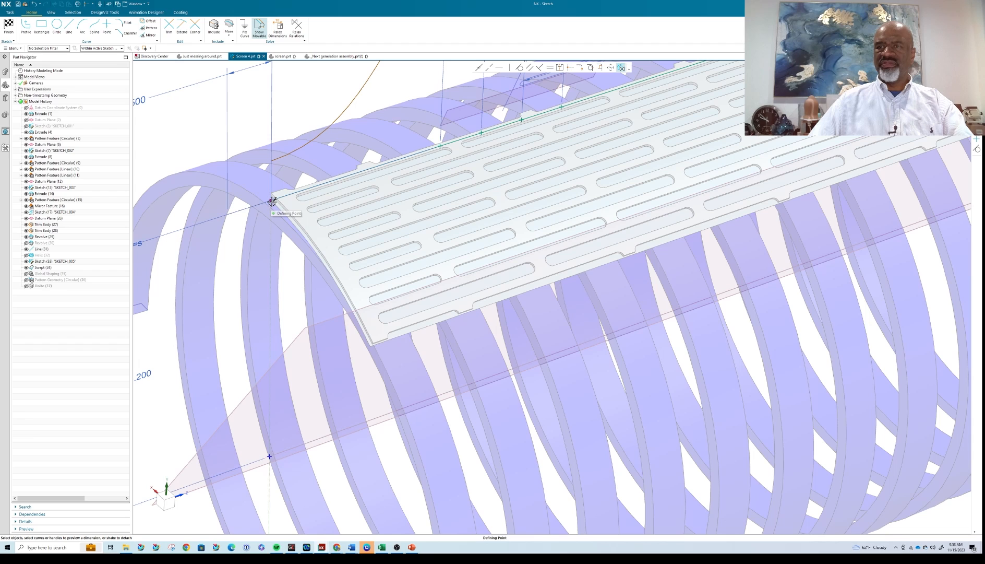
{"action": "scroll", "coordinate": [418, 332], "scroll_direction": "up", "scroll_amount": 4}
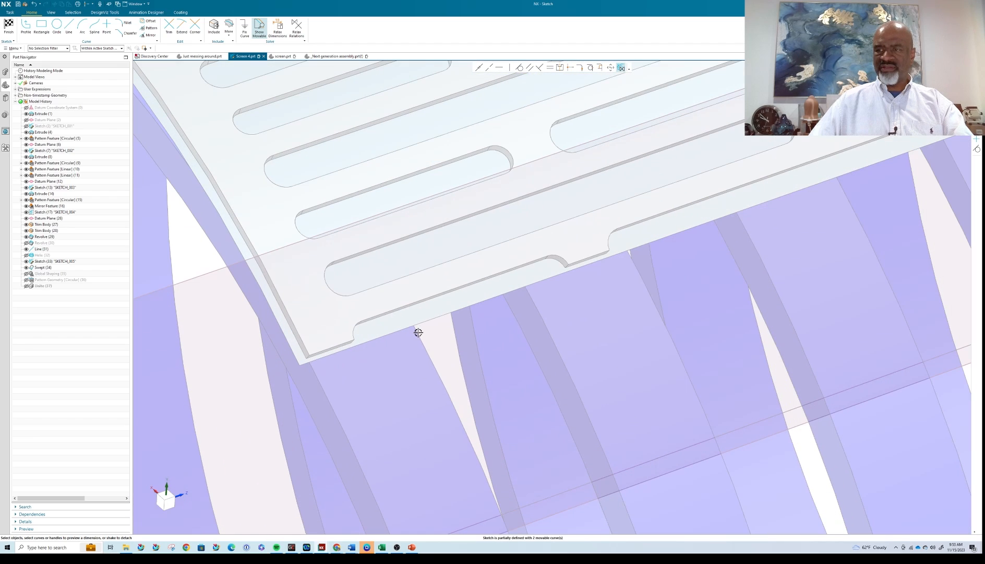
{"action": "scroll", "coordinate": [424, 321], "scroll_direction": "down", "scroll_amount": 5}
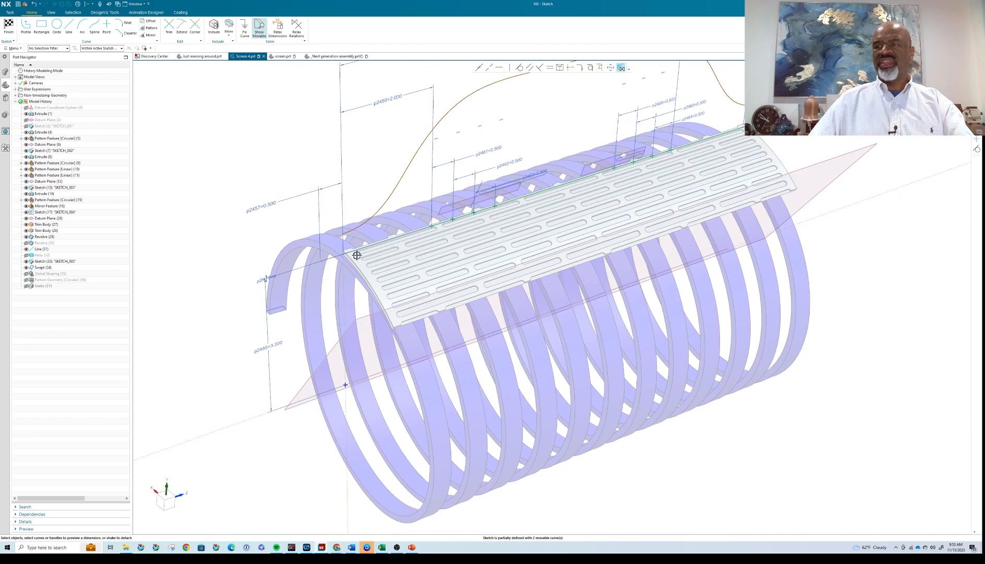
{"action": "scroll", "coordinate": [354, 253], "scroll_direction": "up", "scroll_amount": 3}
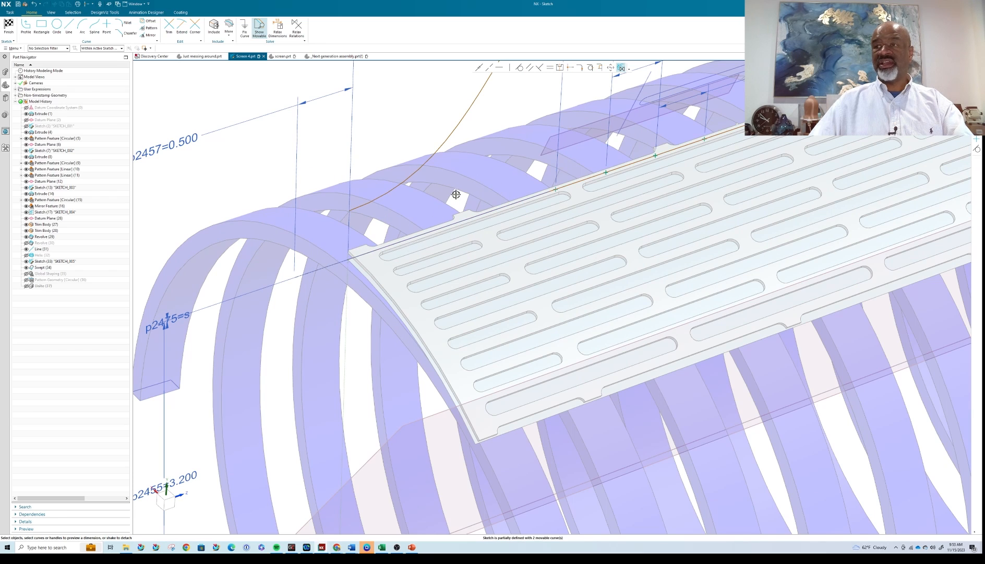
{"action": "scroll", "coordinate": [456, 195], "scroll_direction": "down", "scroll_amount": 3}
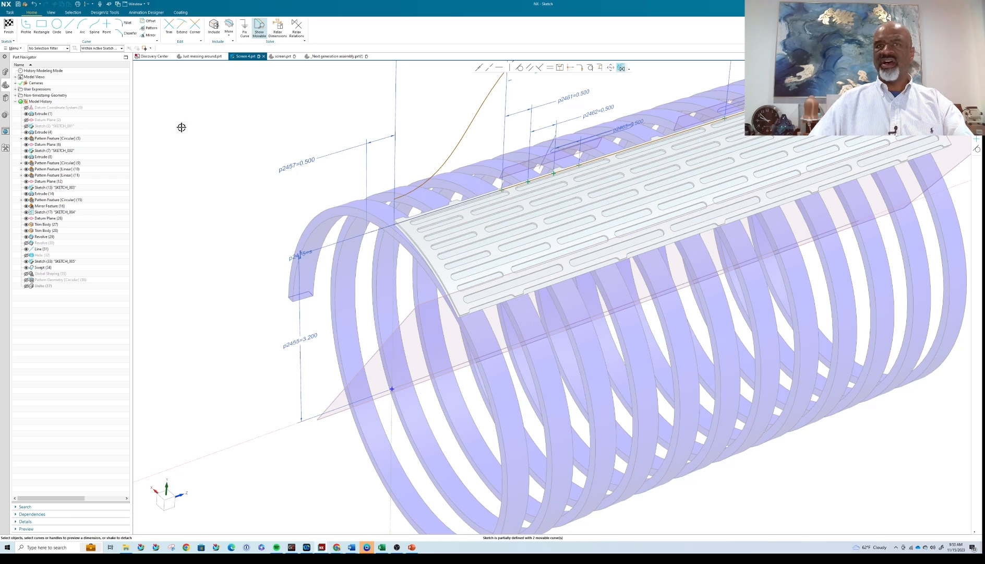
{"action": "left_click", "coordinate": [9, 26]}
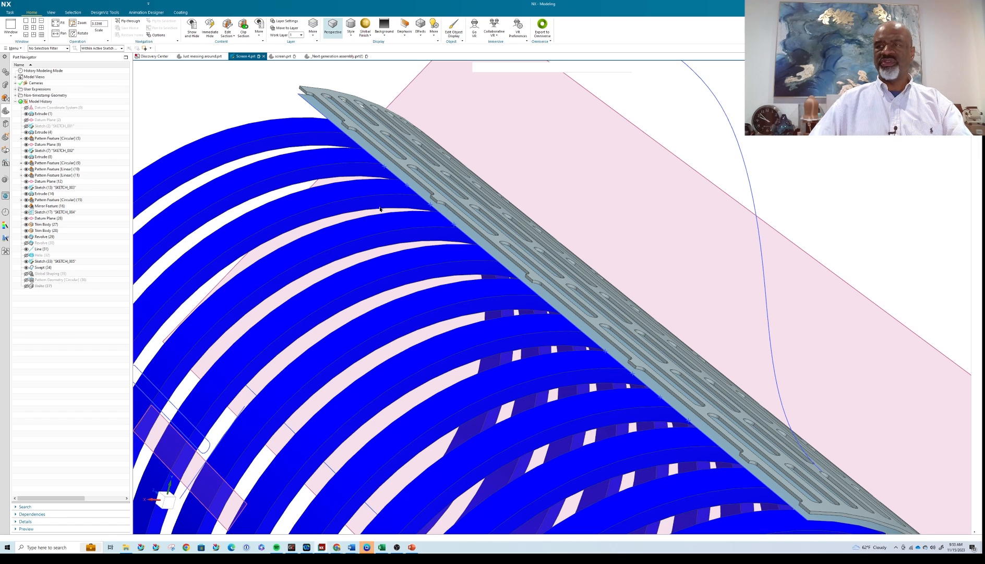
{"action": "middle_click_drag", "start_coordinate": [447, 242], "coordinate": [383, 221]}
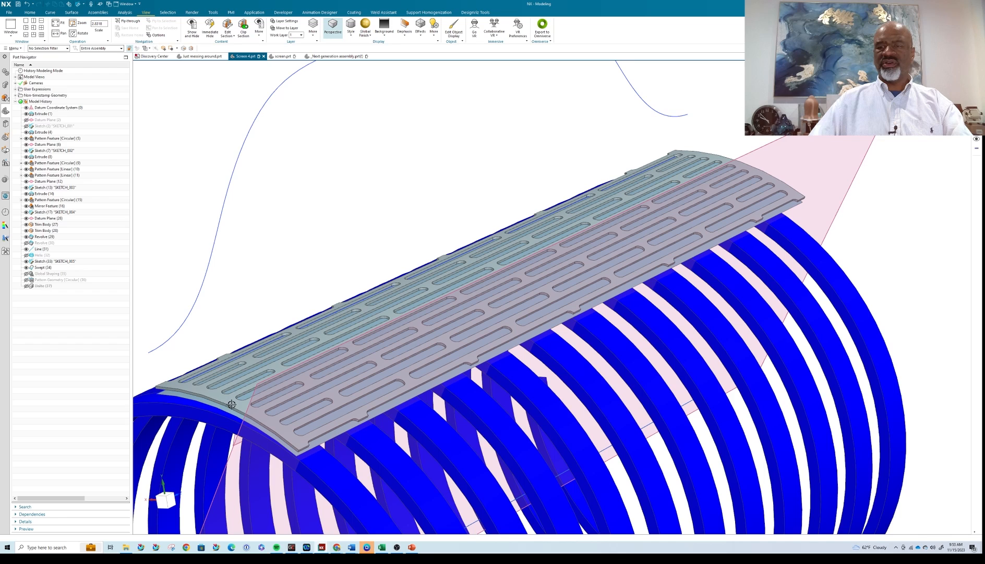
Step: Roll the part history back by making Revolve (30) the current feature
{"action": "left_click", "coordinate": [43, 237]}
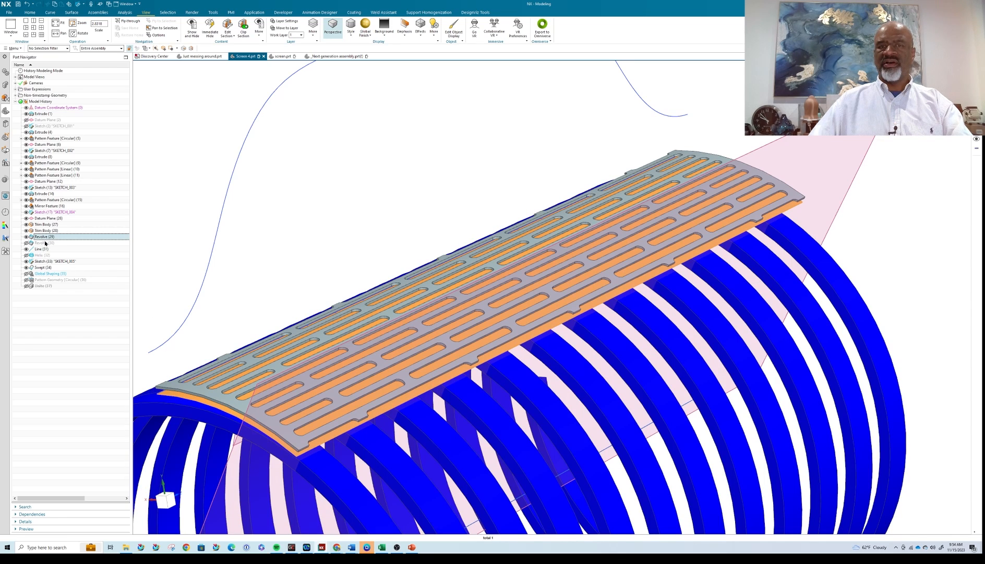
{"action": "left_click", "coordinate": [45, 242]}
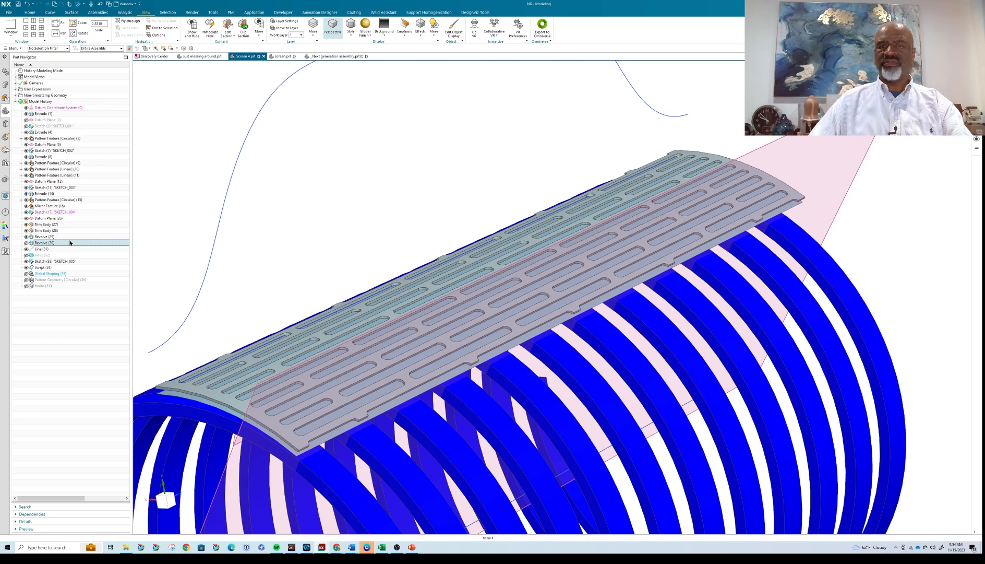
{"action": "right_click", "coordinate": [70, 242]}
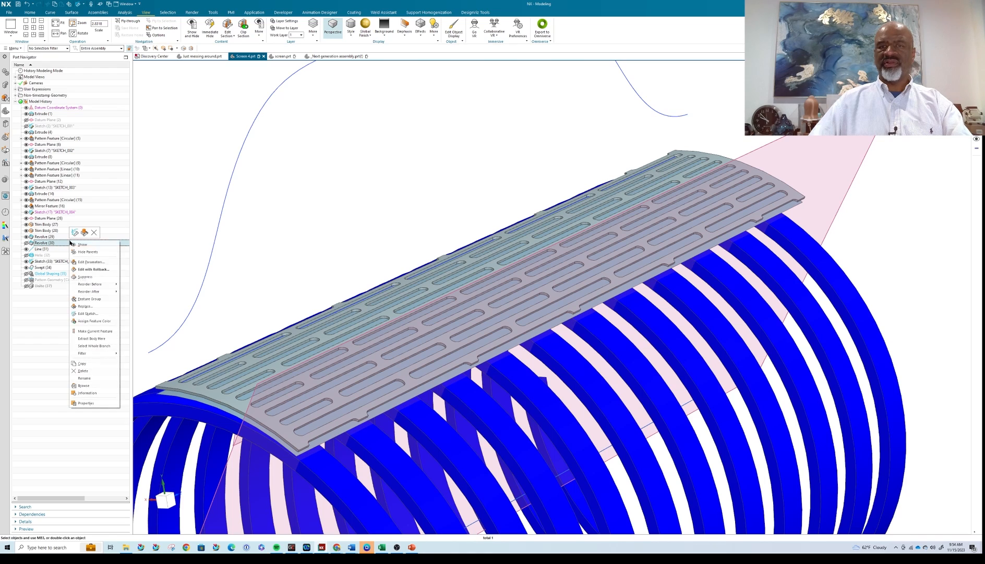
{"action": "left_click", "coordinate": [96, 332]}
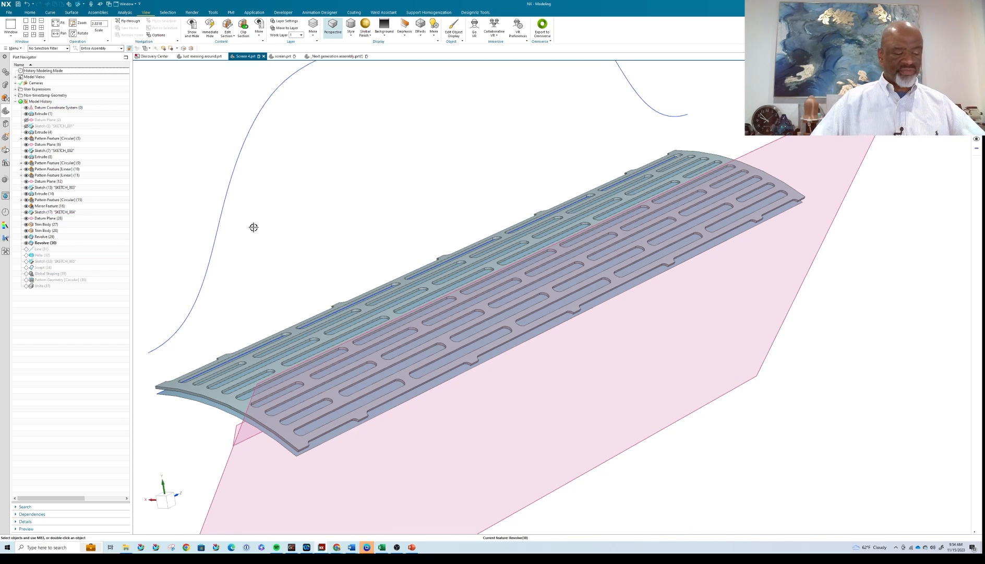
Step: Set the FrameNumber expression to 60, check the expressions that depend on it, and update the part
{"action": "key", "text": "ctrl+e"}
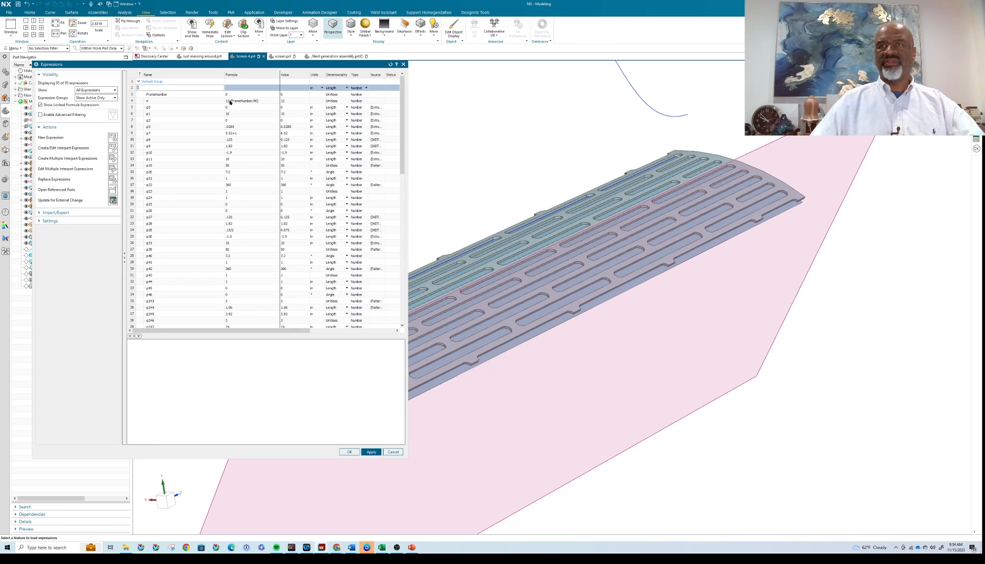
{"action": "left_click", "coordinate": [233, 94]}
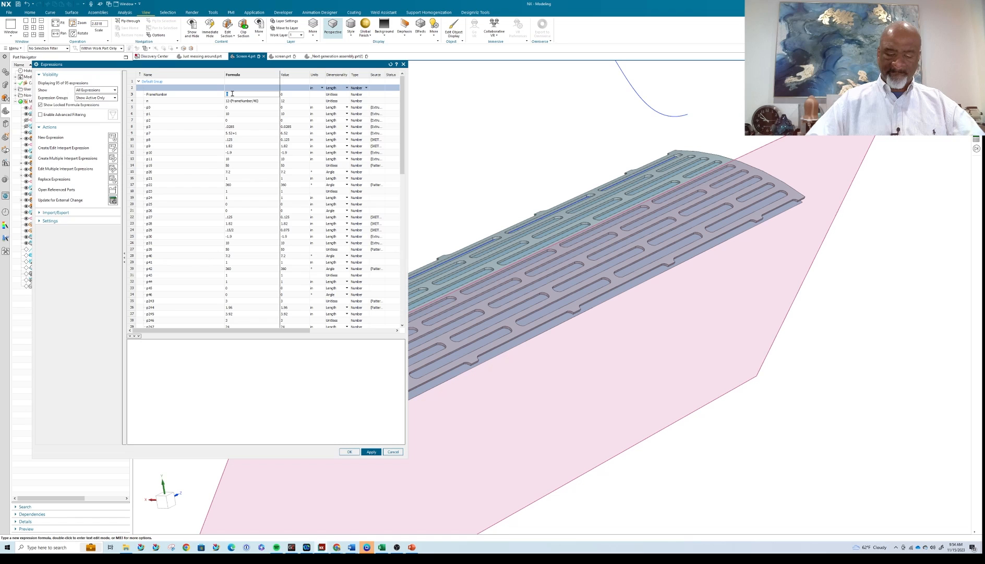
{"action": "type", "text": "60"}
{"action": "key", "text": "Return"}
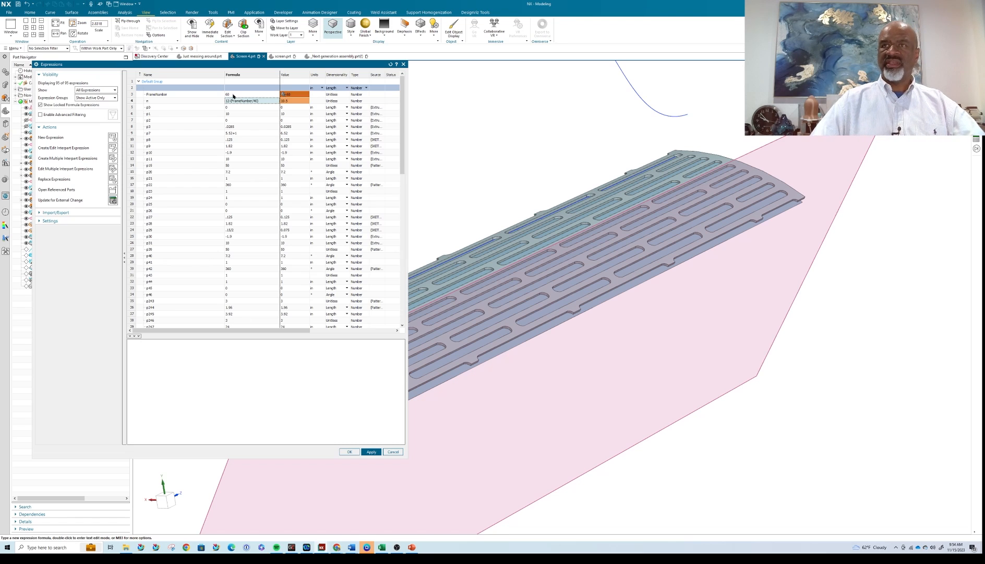
{"action": "left_click_drag", "start_coordinate": [402, 131], "coordinate": [410, 319]}
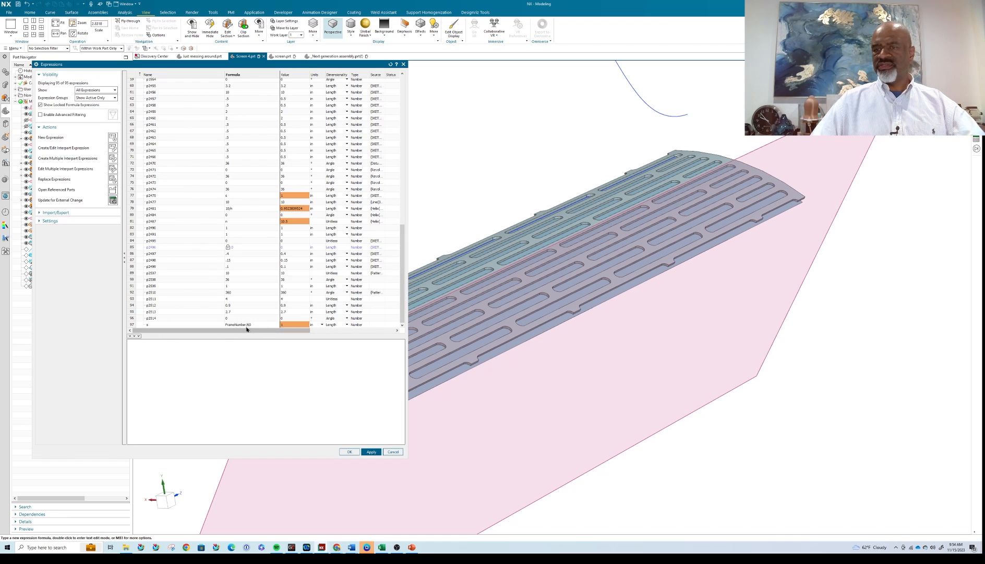
{"action": "left_click", "coordinate": [350, 452]}
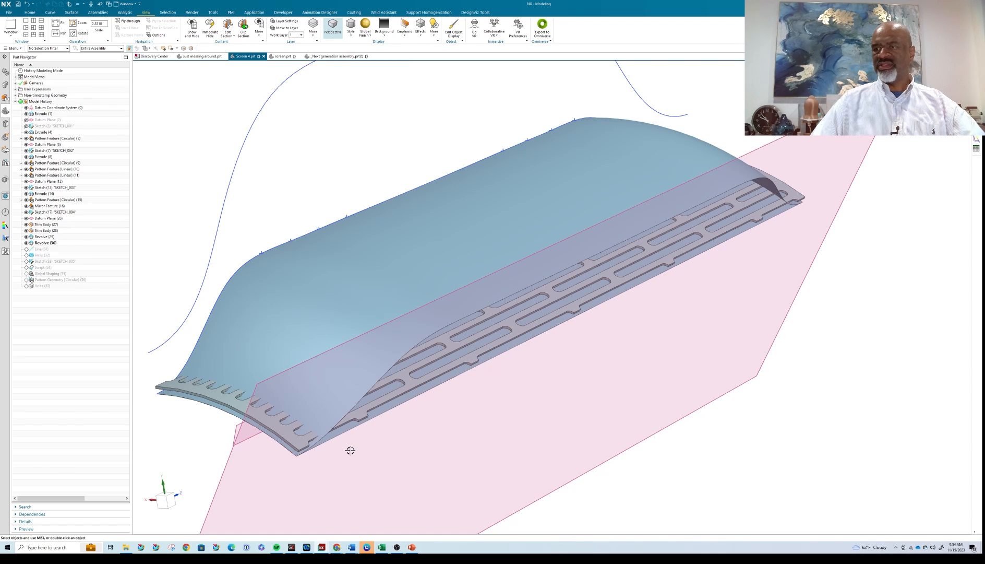
Step: Roll the part history forward by making Helix (32) the current feature
{"action": "mouse_move", "coordinate": [326, 196]}
{"action": "middle_mouse_down"}
{"action": "mouse_move", "coordinate": [304, 173]}
{"action": "mouse_move", "coordinate": [312, 191]}
{"action": "middle_mouse_up"}
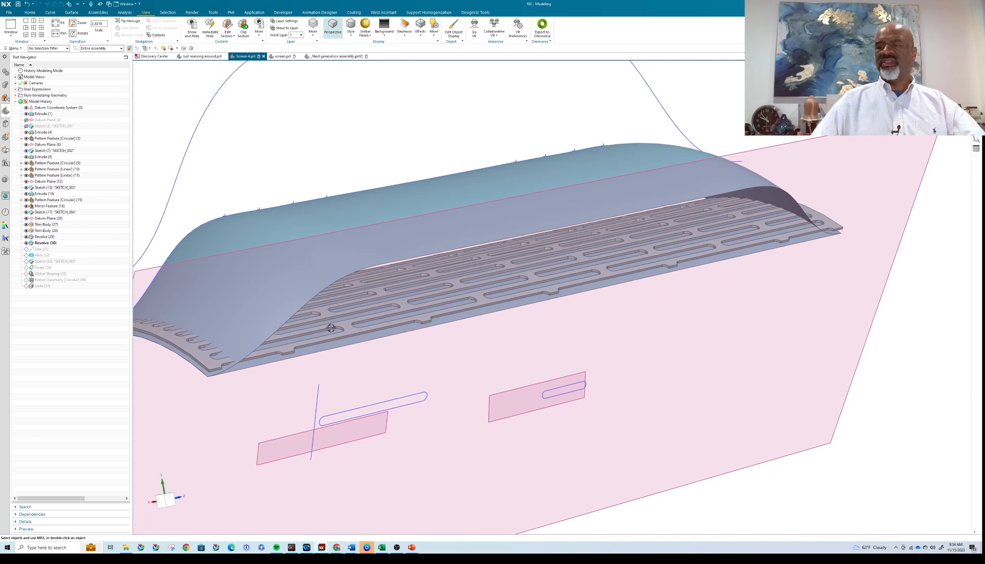
{"action": "scroll", "coordinate": [345, 337], "scroll_direction": "up", "scroll_amount": 3}
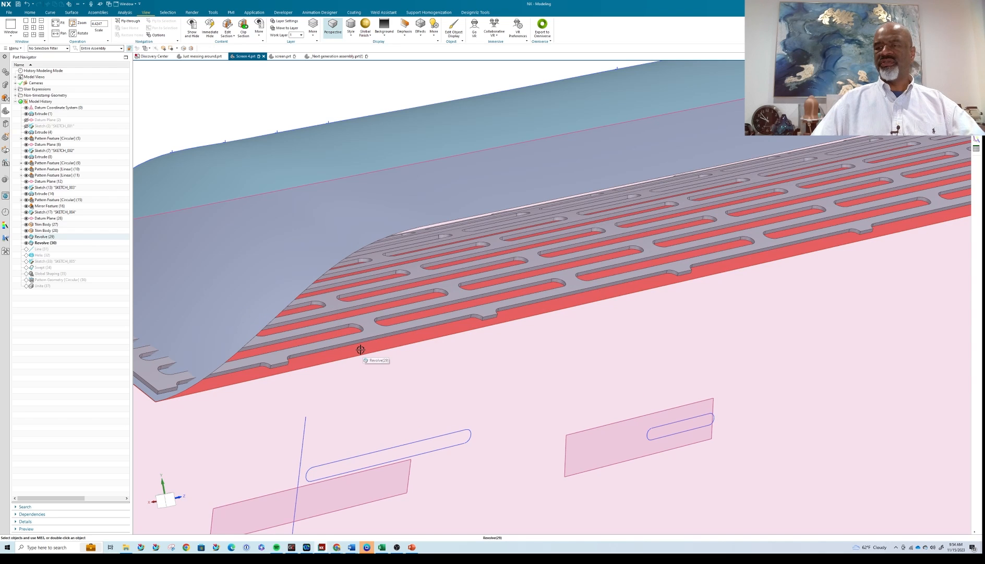
{"action": "scroll", "coordinate": [360, 350], "scroll_direction": "down", "scroll_amount": 3}
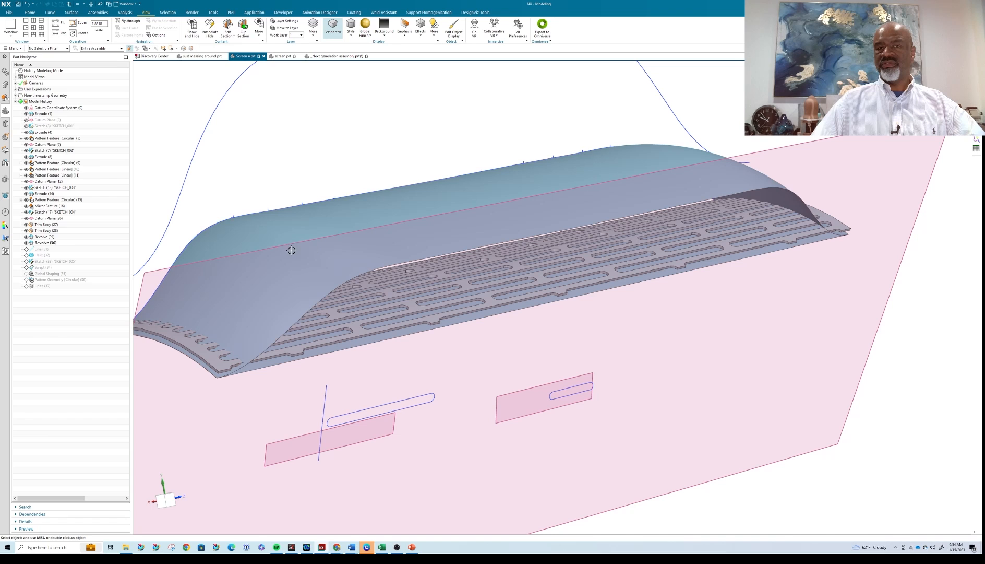
{"action": "scroll", "coordinate": [342, 157], "scroll_direction": "down", "scroll_amount": 5}
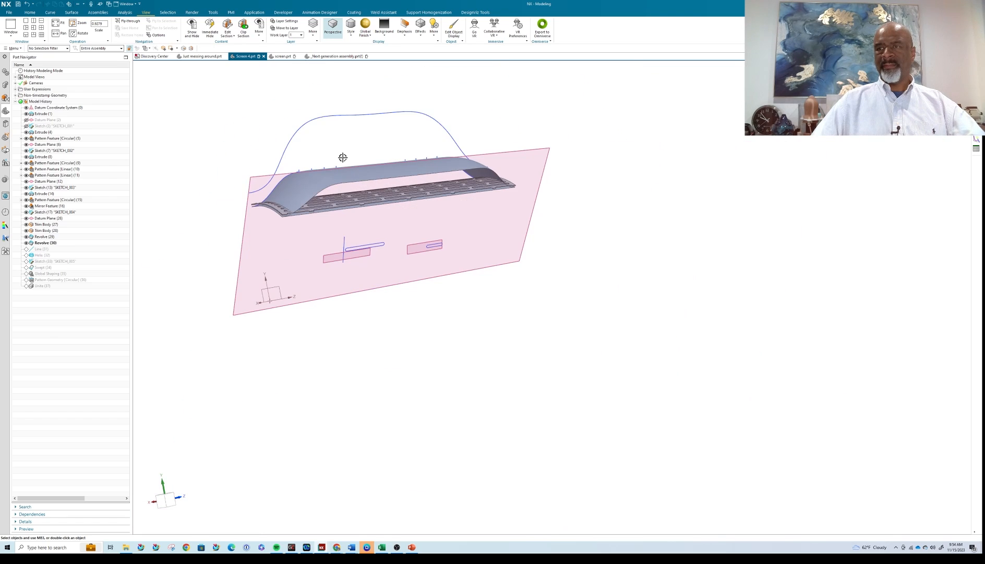
{"action": "mouse_move", "coordinate": [341, 156]}
{"action": "middle_mouse_down"}
{"action": "mouse_move", "coordinate": [374, 198]}
{"action": "mouse_move", "coordinate": [339, 159]}
{"action": "middle_mouse_up"}
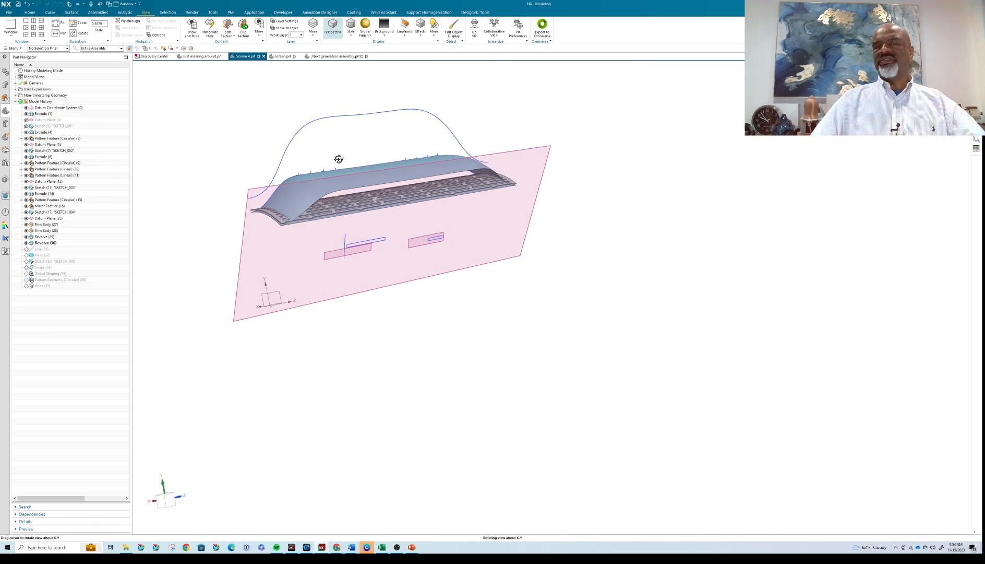
{"action": "left_click", "coordinate": [46, 255]}
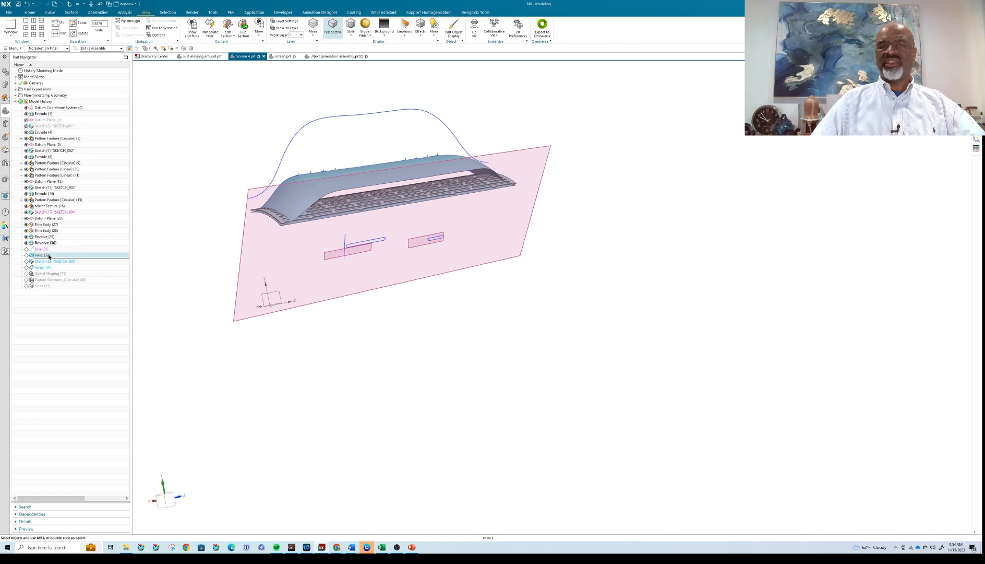
{"action": "right_click", "coordinate": [47, 255]}
{"action": "left_click", "coordinate": [75, 288]}
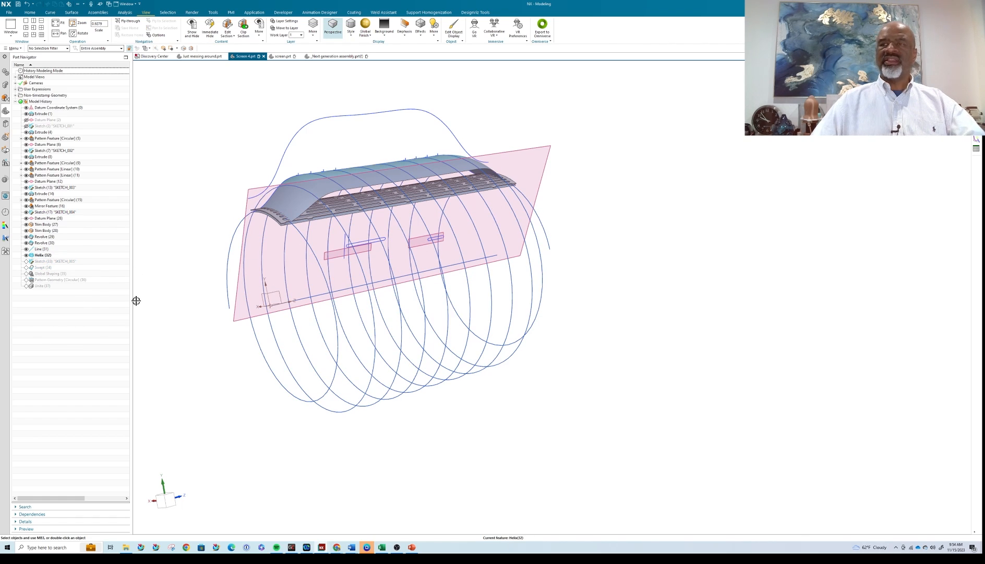
Step: Examine how the helix coils follow the bulged revolved surface above the slotted segment, from close up and from a distance
{"action": "middle_click_drag", "start_coordinate": [324, 245], "coordinate": [326, 266]}
{"action": "scroll", "coordinate": [338, 193], "scroll_direction": "up", "scroll_amount": 5}
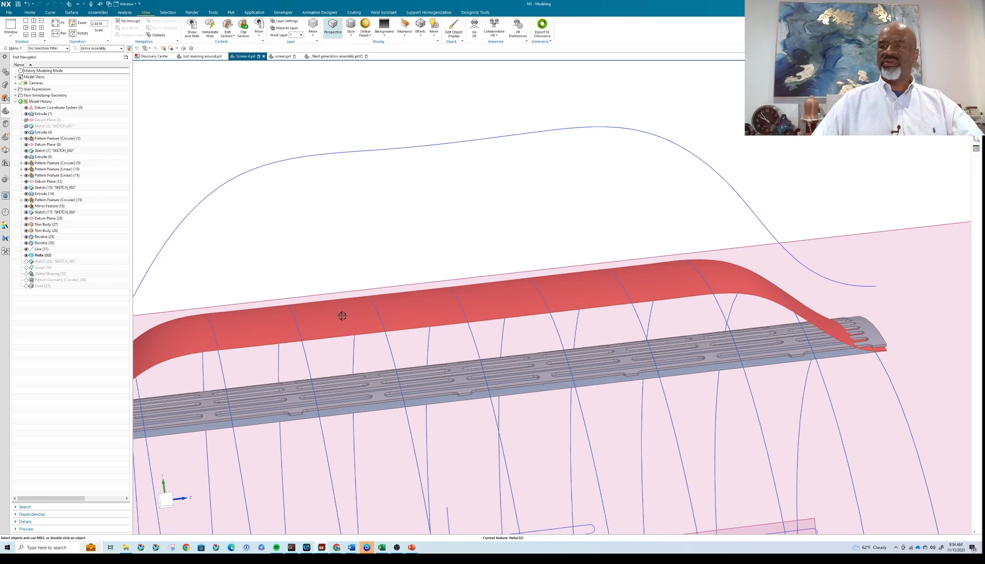
{"action": "scroll", "coordinate": [353, 298], "scroll_direction": "down", "scroll_amount": 4}
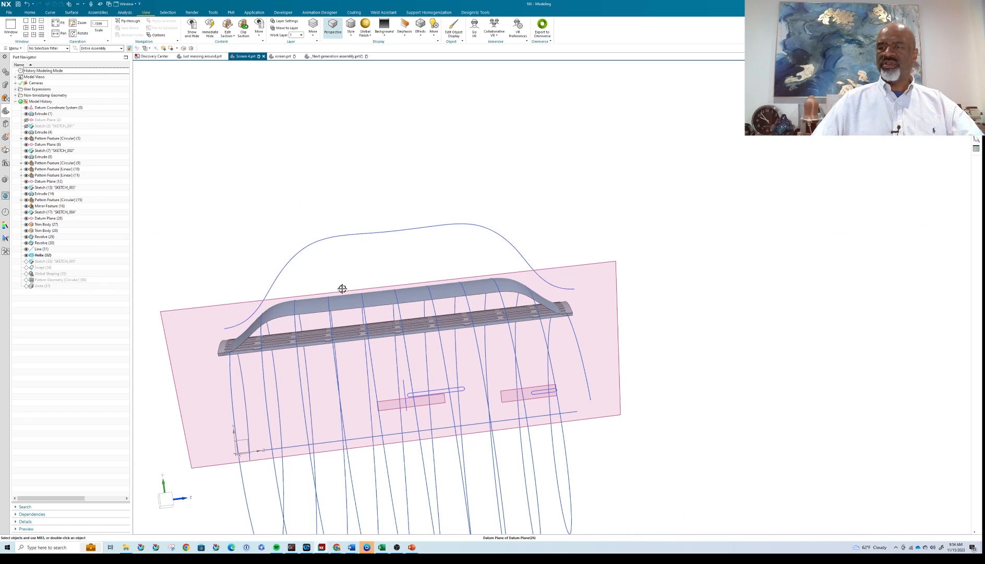
{"action": "middle_click_drag", "start_coordinate": [341, 286], "coordinate": [326, 224]}
{"action": "scroll", "coordinate": [326, 223], "scroll_direction": "down", "scroll_amount": 3}
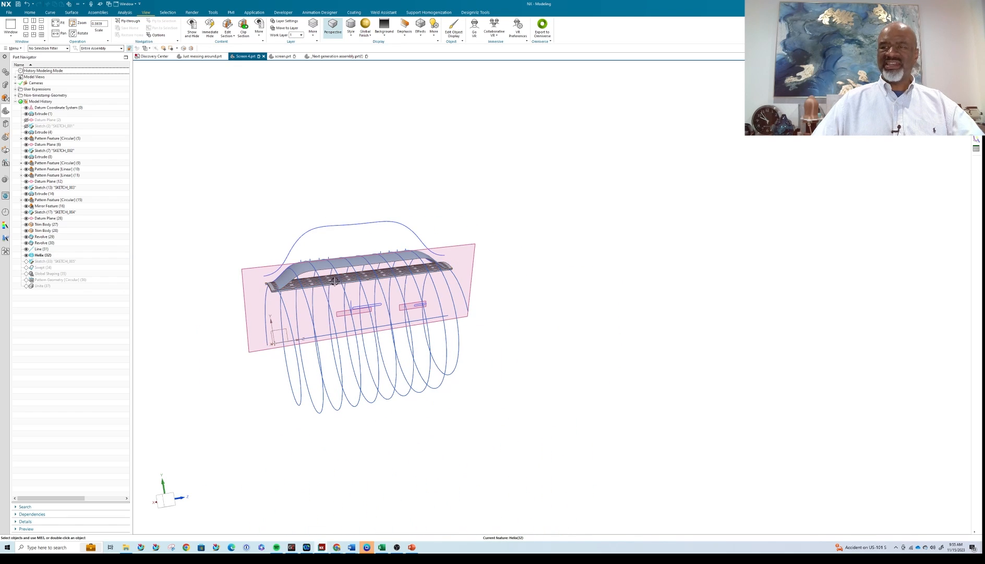
{"action": "scroll", "coordinate": [334, 279], "scroll_direction": "up", "scroll_amount": 3}
{"action": "middle_click_drag", "start_coordinate": [336, 279], "coordinate": [348, 286]}
{"action": "scroll", "coordinate": [360, 288], "scroll_direction": "up", "scroll_amount": 5}
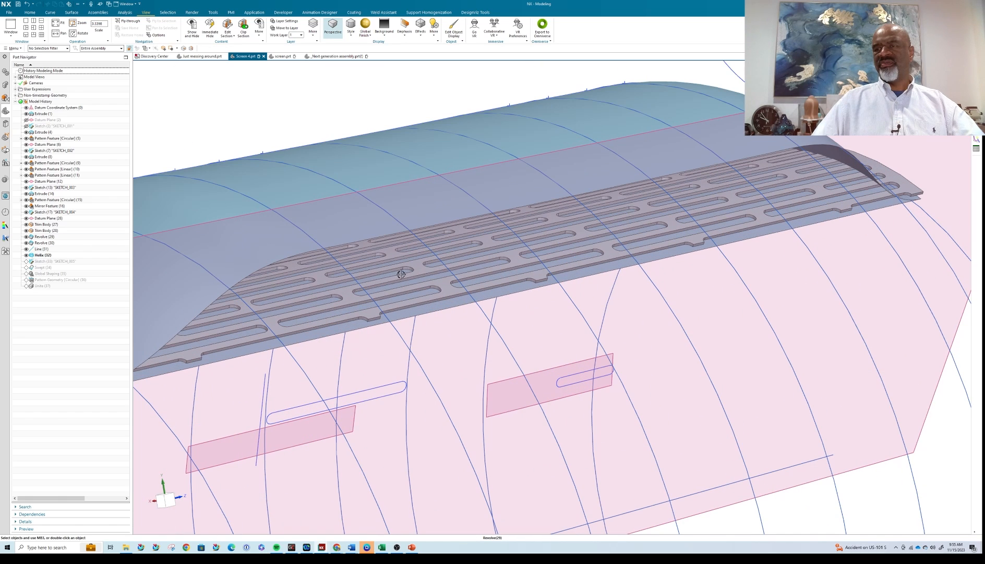
{"action": "scroll", "coordinate": [416, 266], "scroll_direction": "down", "scroll_amount": 1}
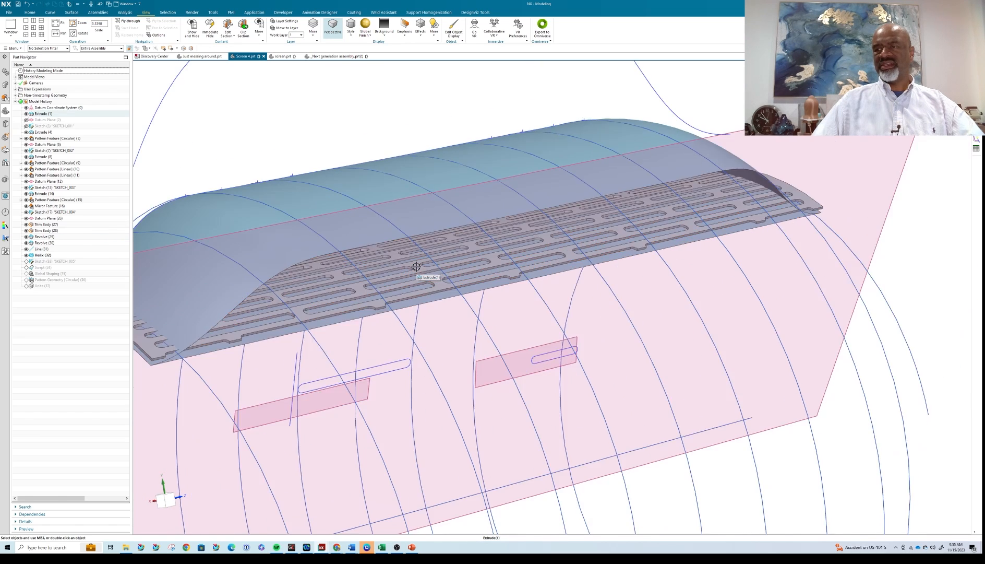
{"action": "scroll", "coordinate": [417, 267], "scroll_direction": "down", "scroll_amount": 6}
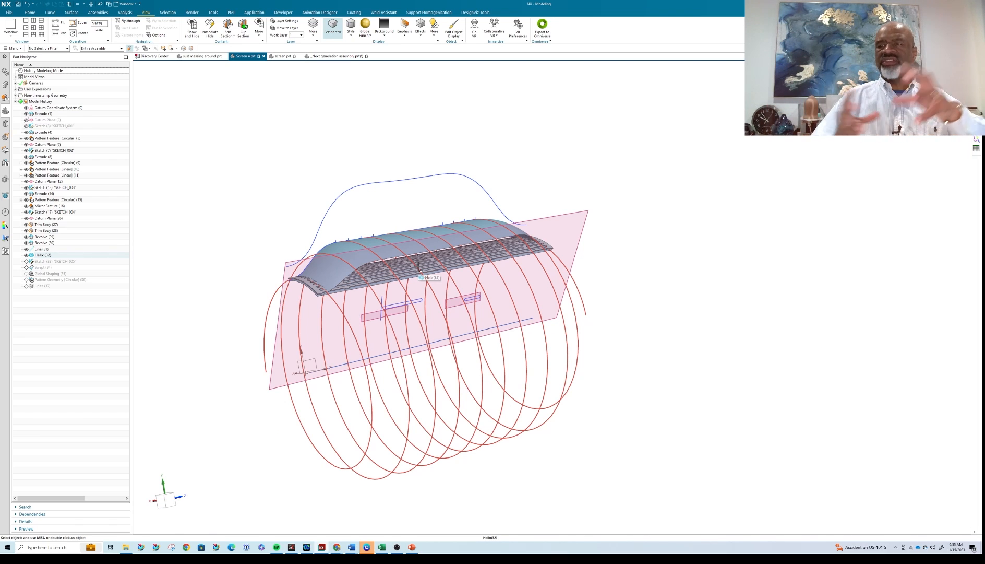
{"action": "scroll", "coordinate": [418, 261], "scroll_direction": "up", "scroll_amount": 4}
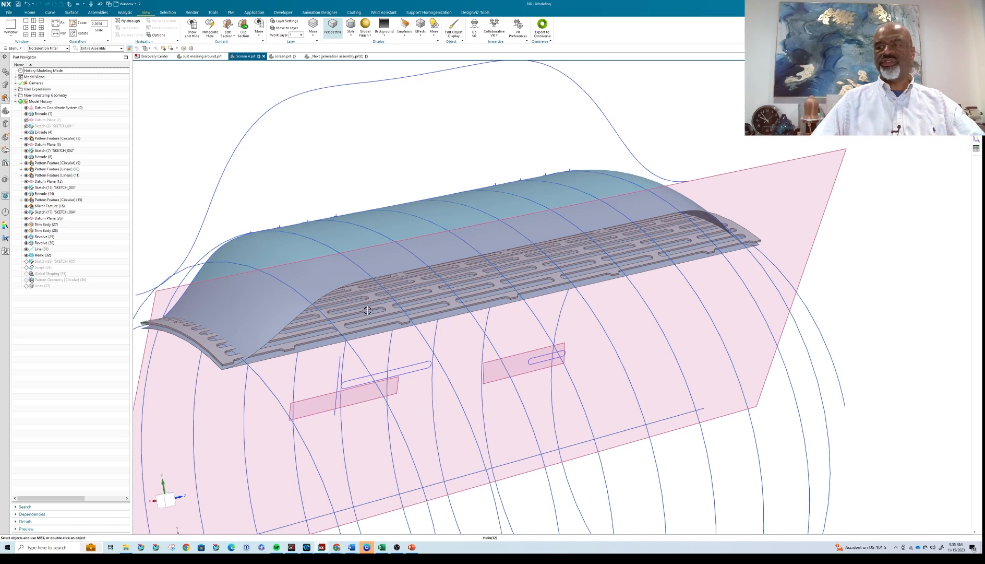
{"action": "scroll", "coordinate": [402, 221], "scroll_direction": "down", "scroll_amount": 1}
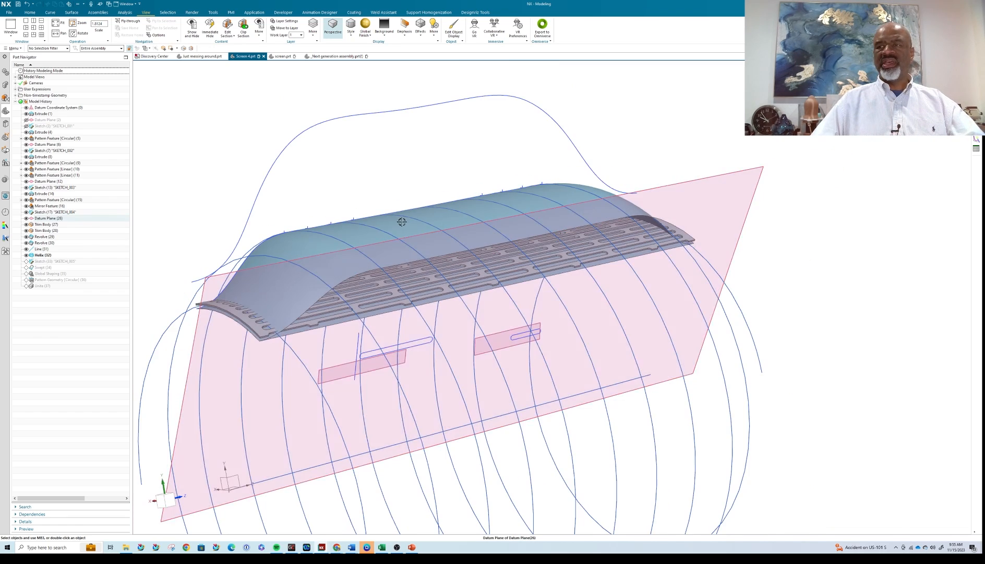
{"action": "scroll", "coordinate": [341, 244], "scroll_direction": "up", "scroll_amount": 2}
{"action": "scroll", "coordinate": [365, 194], "scroll_direction": "down", "scroll_amount": 6}
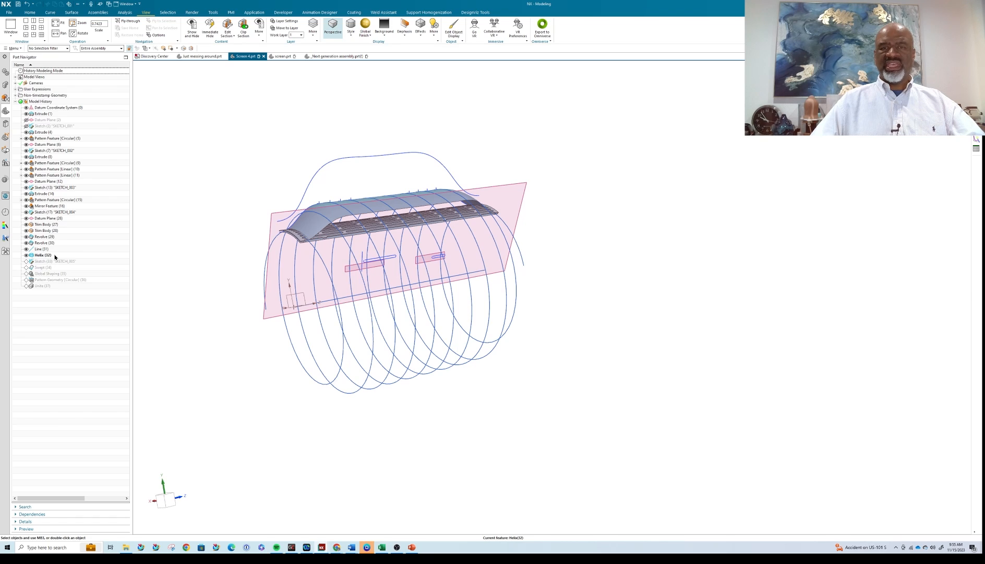
Step: Review the Helix command's Along Spine type, By Law Curve radius, pitch and turns settings against the spline, and leave without creating a helix
{"action": "left_click", "coordinate": [49, 12]}
{"action": "left_click", "coordinate": [123, 26]}
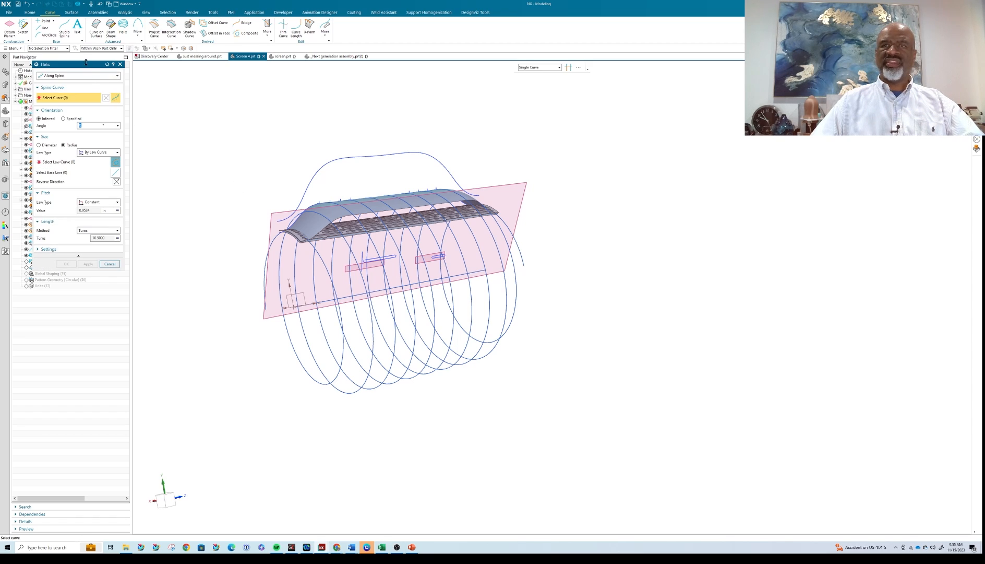
{"action": "left_click_drag", "start_coordinate": [87, 66], "coordinate": [166, 95]}
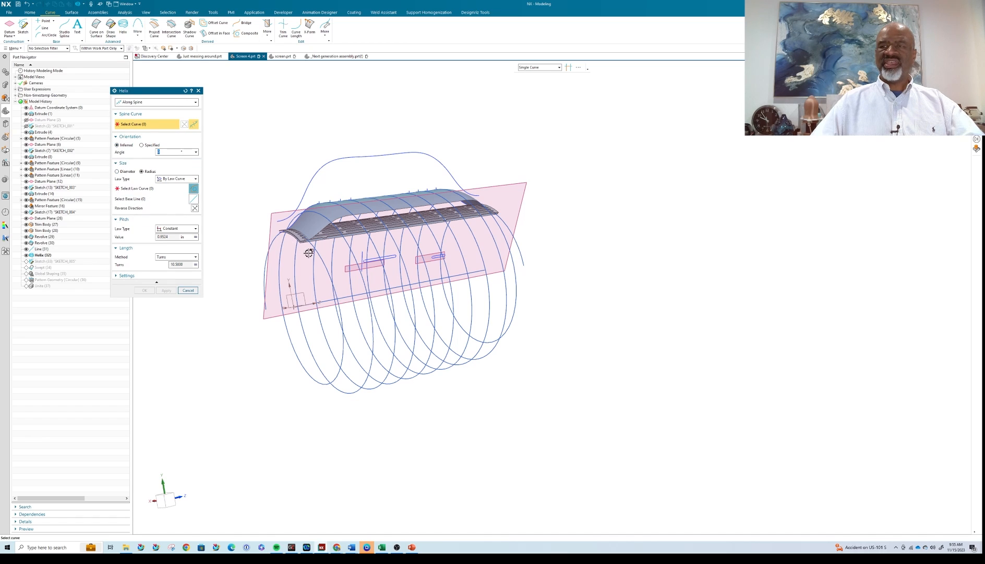
{"action": "scroll", "coordinate": [322, 258], "scroll_direction": "up", "scroll_amount": 5}
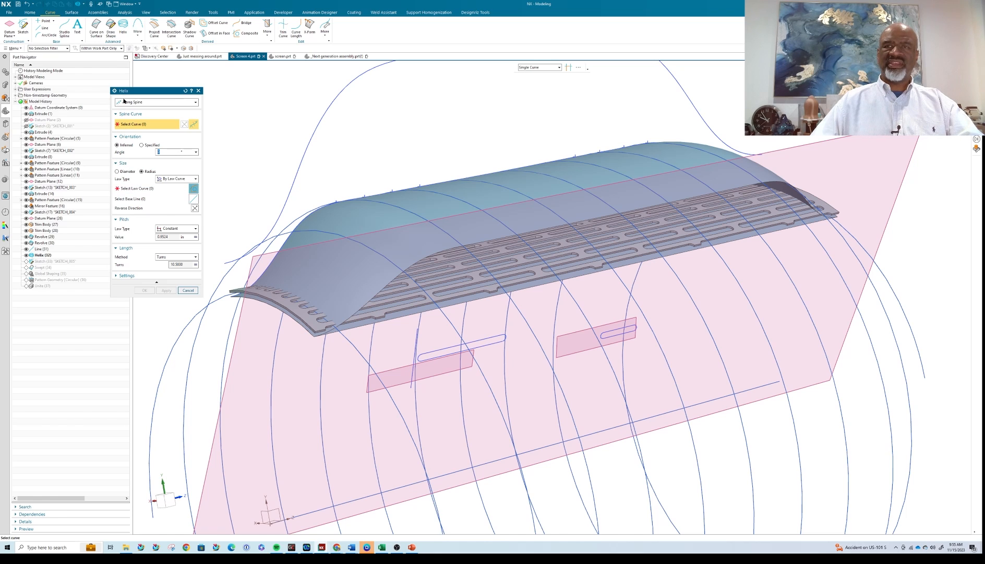
{"action": "scroll", "coordinate": [282, 126], "scroll_direction": "down", "scroll_amount": 3}
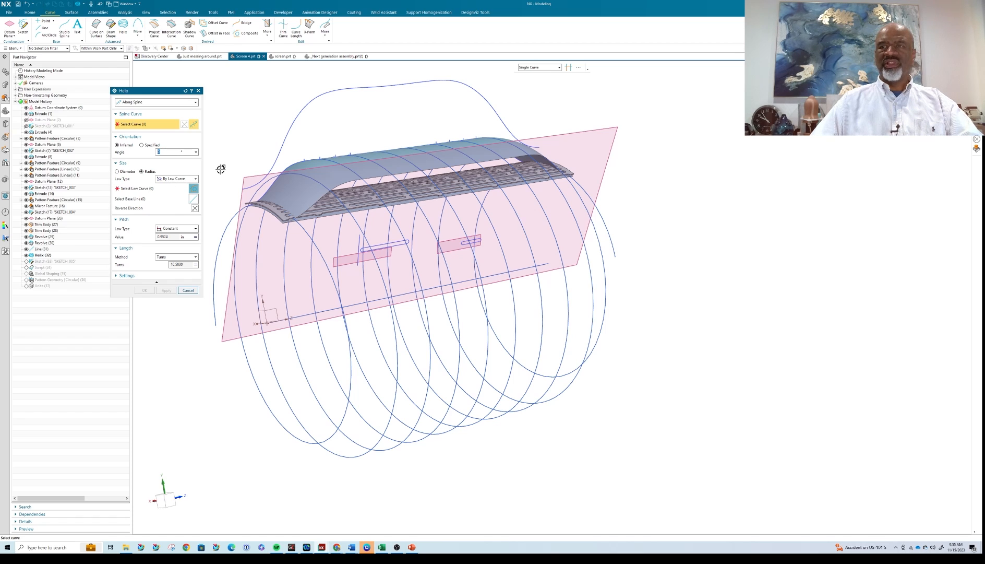
{"action": "scroll", "coordinate": [284, 154], "scroll_direction": "down", "scroll_amount": 3}
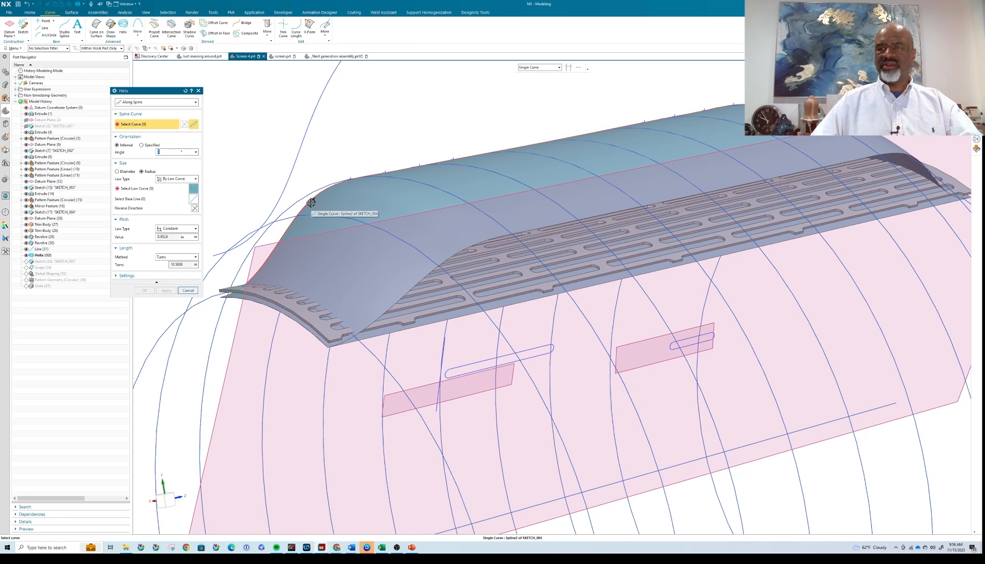
{"action": "scroll", "coordinate": [312, 184], "scroll_direction": "up", "scroll_amount": 4}
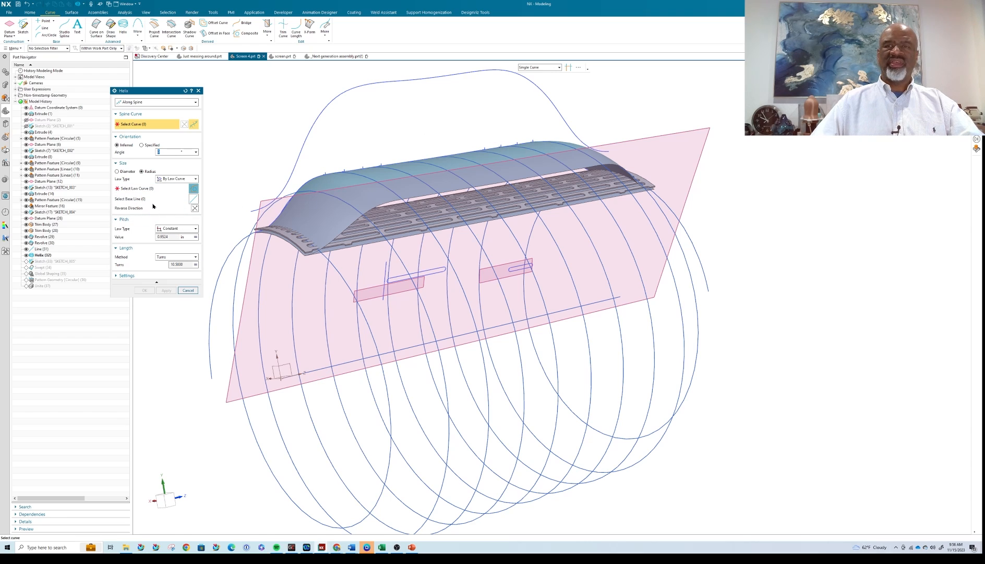
{"action": "left_click", "coordinate": [187, 290]}
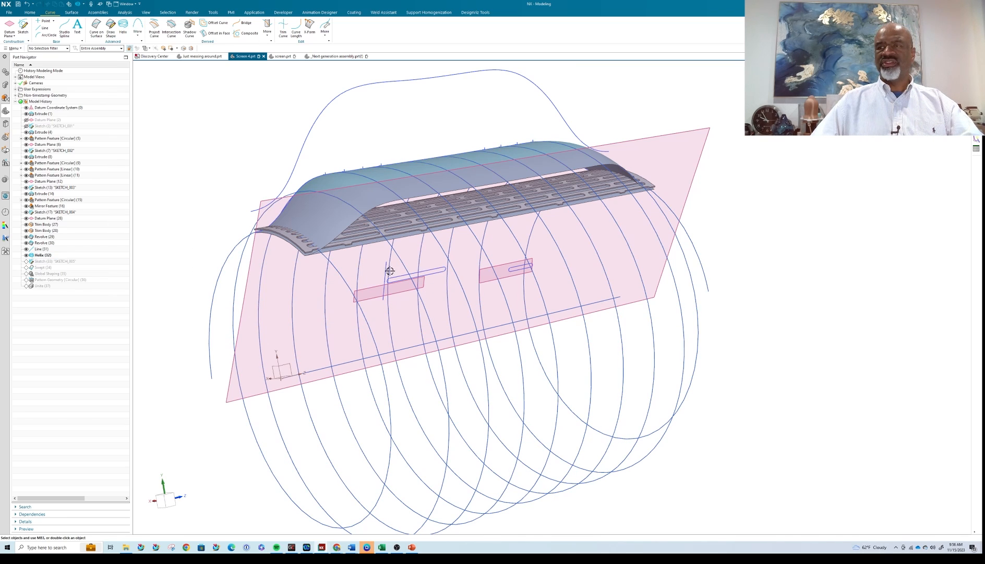
Step: Roll the part history forward by making Sketch (33) "SKETCH_005" the current feature and locate its profile at the helix end
{"action": "middle_click_drag", "start_coordinate": [371, 276], "coordinate": [435, 284]}
{"action": "scroll", "coordinate": [436, 284], "scroll_direction": "down", "scroll_amount": 5}
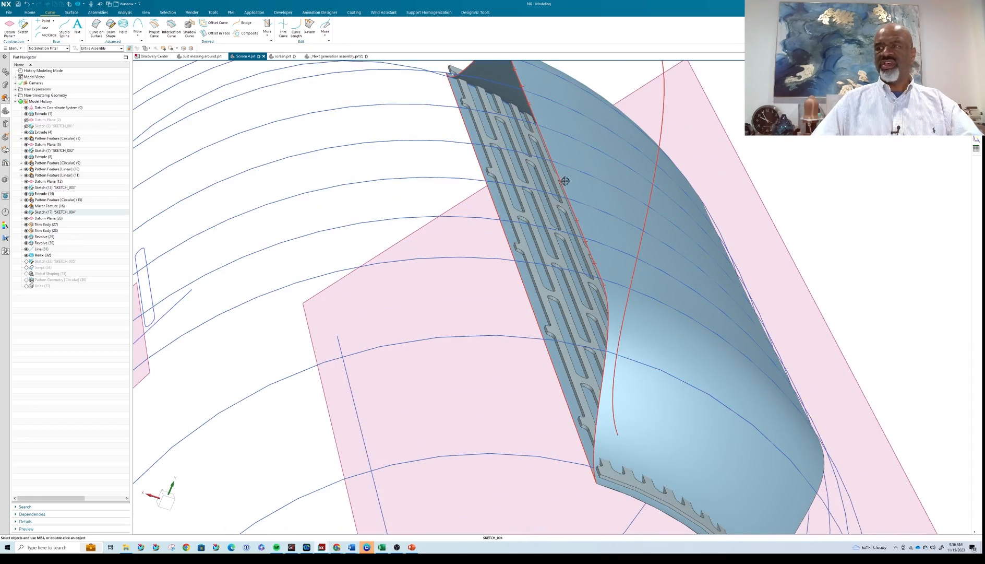
{"action": "mouse_move", "coordinate": [558, 208]}
{"action": "middle_mouse_down"}
{"action": "mouse_move", "coordinate": [555, 229]}
{"action": "mouse_move", "coordinate": [511, 215]}
{"action": "mouse_move", "coordinate": [429, 147]}
{"action": "mouse_move", "coordinate": [396, 192]}
{"action": "middle_mouse_up"}
{"action": "scroll", "coordinate": [511, 215], "scroll_direction": "up", "scroll_amount": 5}
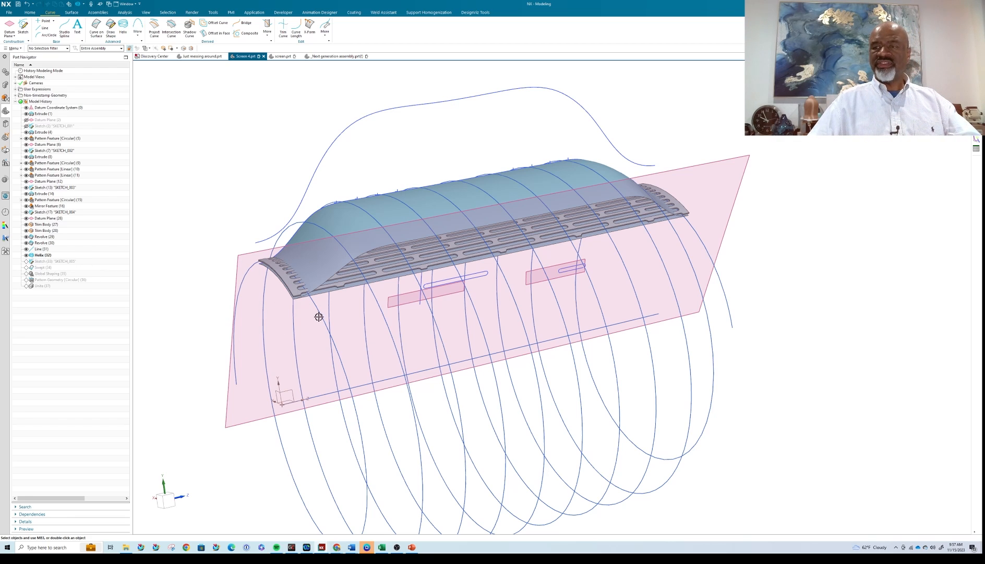
{"action": "right_click", "coordinate": [44, 263]}
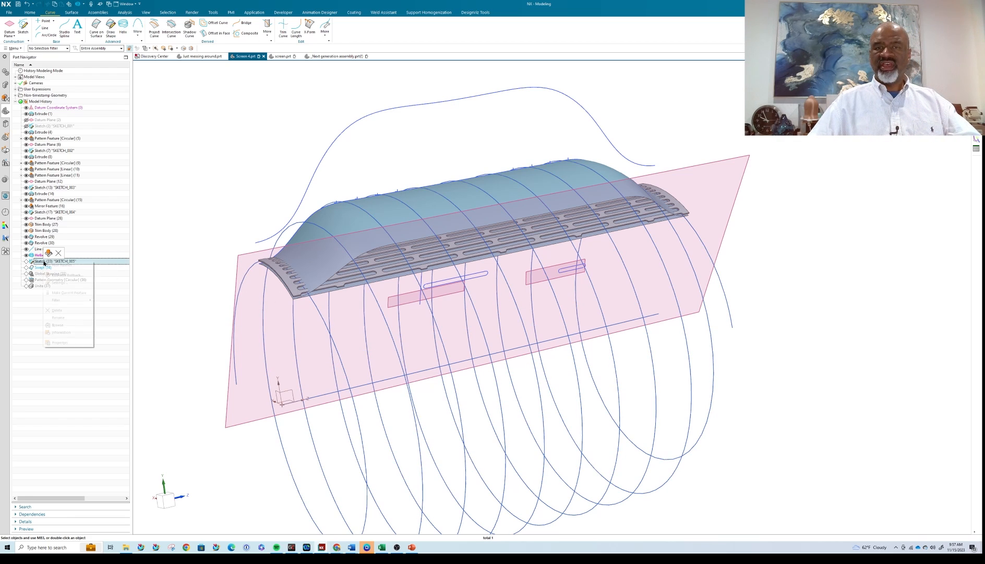
{"action": "left_click", "coordinate": [65, 292]}
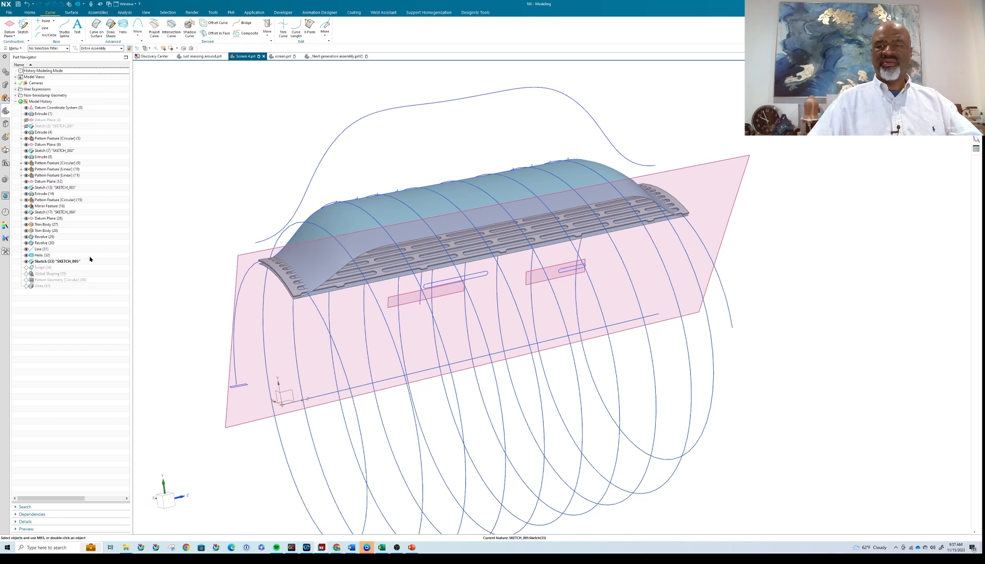
{"action": "scroll", "coordinate": [235, 389], "scroll_direction": "up", "scroll_amount": 6}
{"action": "scroll", "coordinate": [234, 393], "scroll_direction": "down", "scroll_amount": 8}
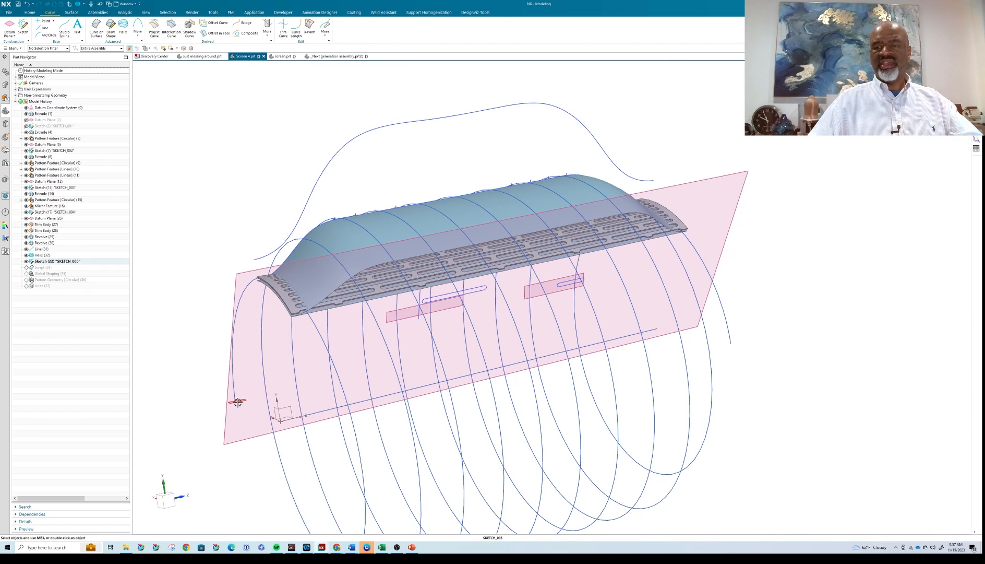
Step: Make Swept (34) the current feature to build the solid coil along the helix
{"action": "left_click", "coordinate": [48, 269]}
{"action": "right_click", "coordinate": [49, 269]}
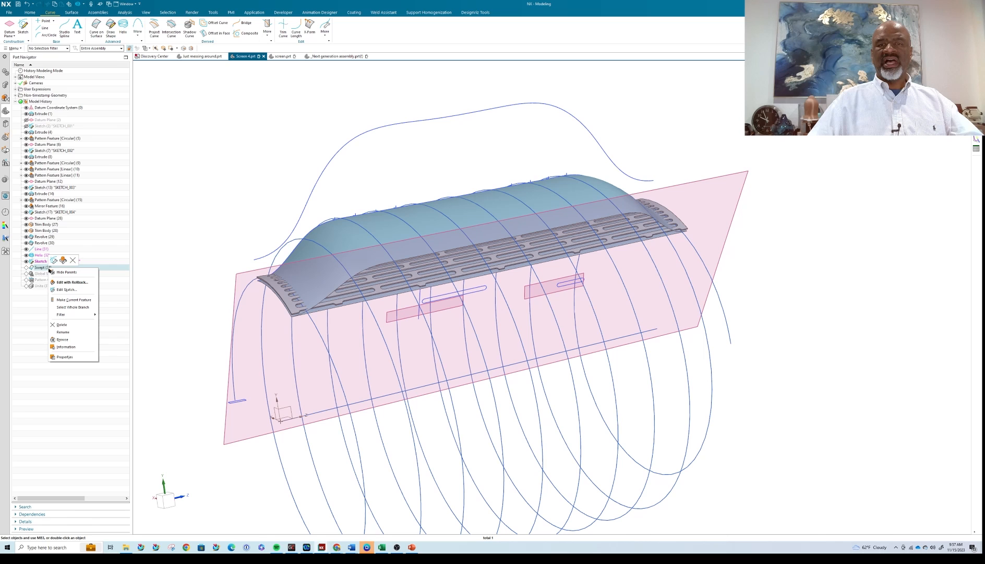
{"action": "left_click", "coordinate": [70, 301]}
{"action": "middle_click_drag", "start_coordinate": [169, 242], "coordinate": [167, 214]}
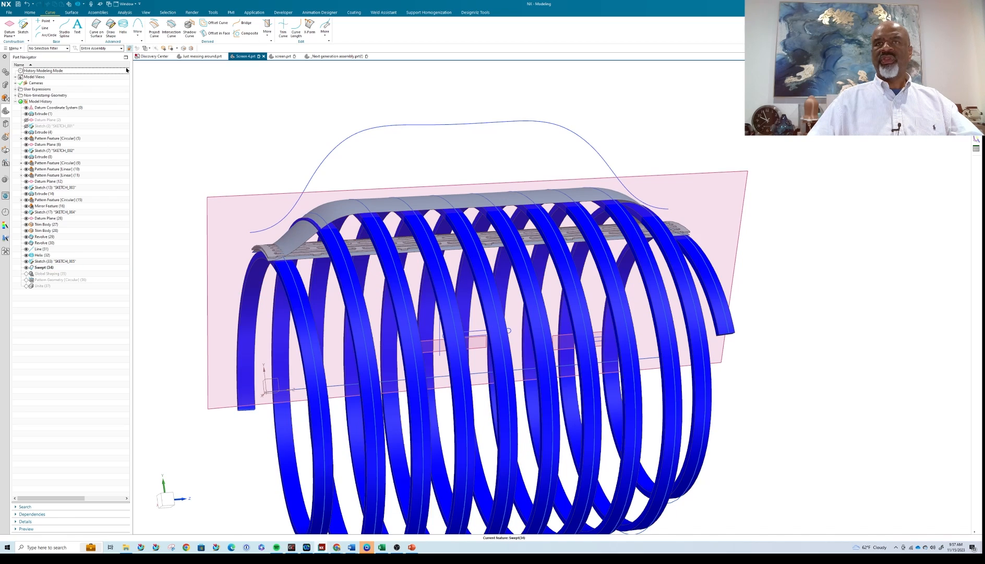
Step: Review the Swept command's section, guide and Forced Direction orientation settings against the coil, and leave without creating a sweep
{"action": "left_click", "coordinate": [72, 13]}
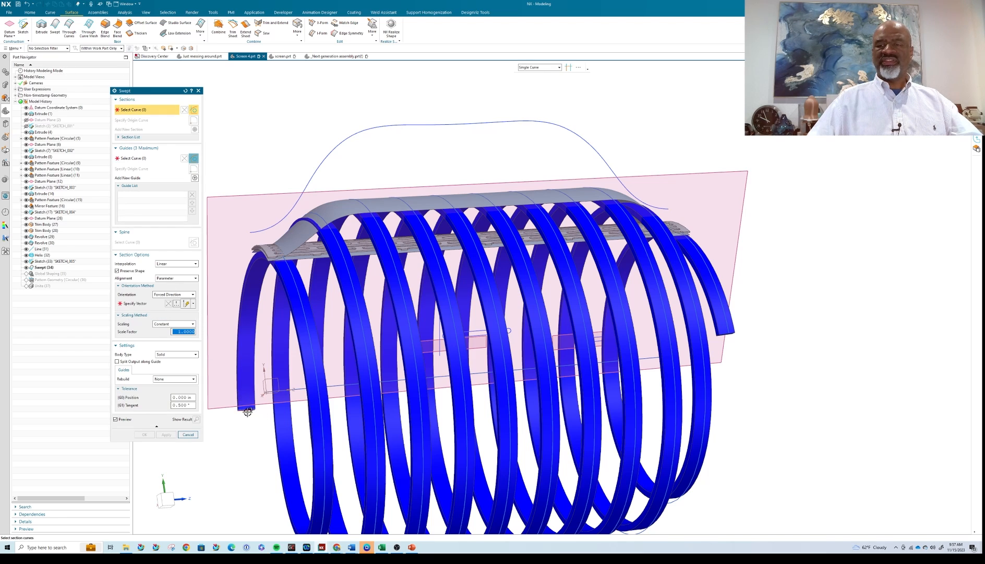
{"action": "scroll", "coordinate": [247, 412], "scroll_direction": "up", "scroll_amount": 3}
{"action": "scroll", "coordinate": [251, 416], "scroll_direction": "down", "scroll_amount": 5}
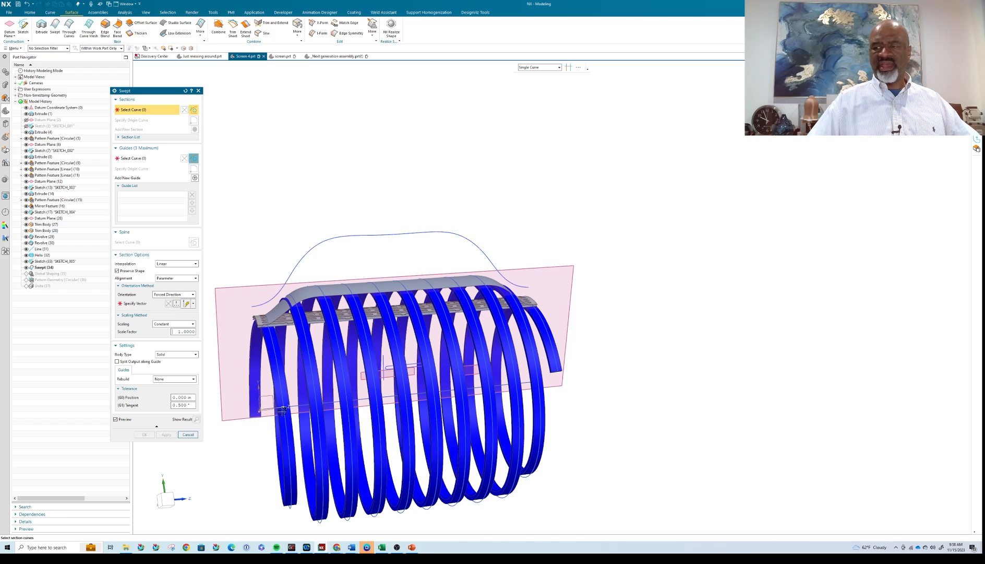
{"action": "left_click", "coordinate": [188, 435]}
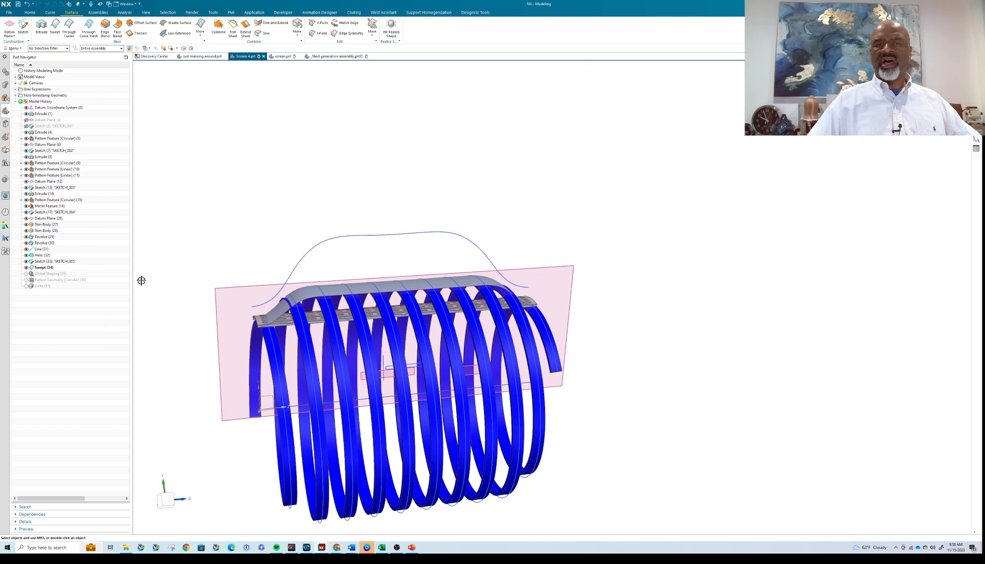
Step: Compare the flat slotted segment with the swept coils, and make Global Shaping (35) the current feature to deform the segment
{"action": "middle_click_drag", "start_coordinate": [209, 270], "coordinate": [227, 275]}
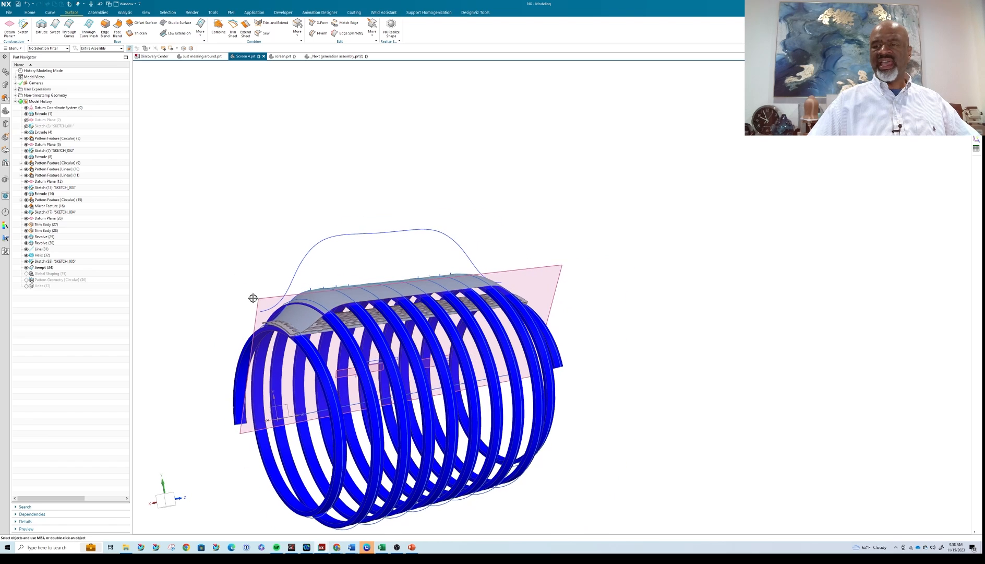
{"action": "scroll", "coordinate": [251, 295], "scroll_direction": "up", "scroll_amount": 3}
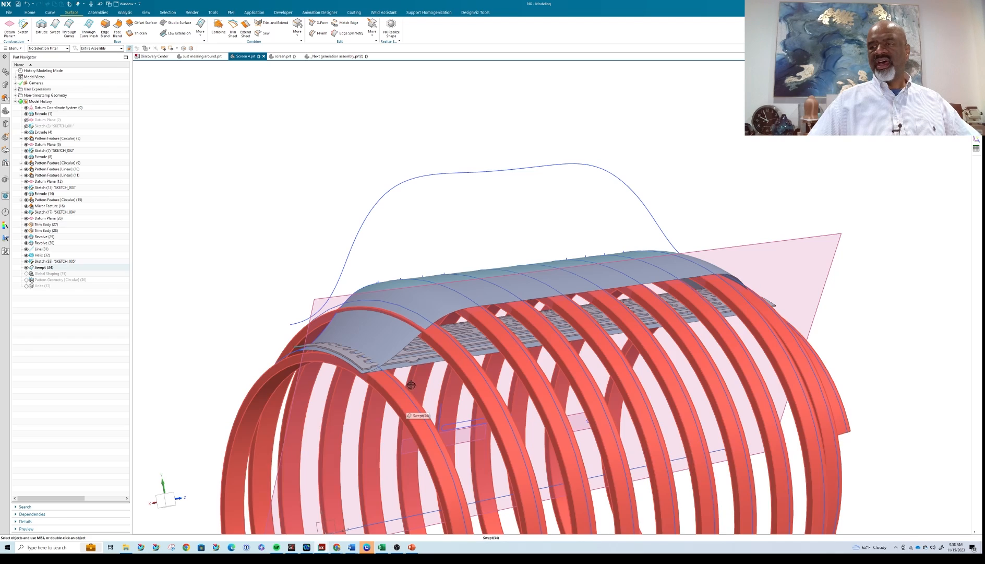
{"action": "scroll", "coordinate": [404, 374], "scroll_direction": "up", "scroll_amount": 5}
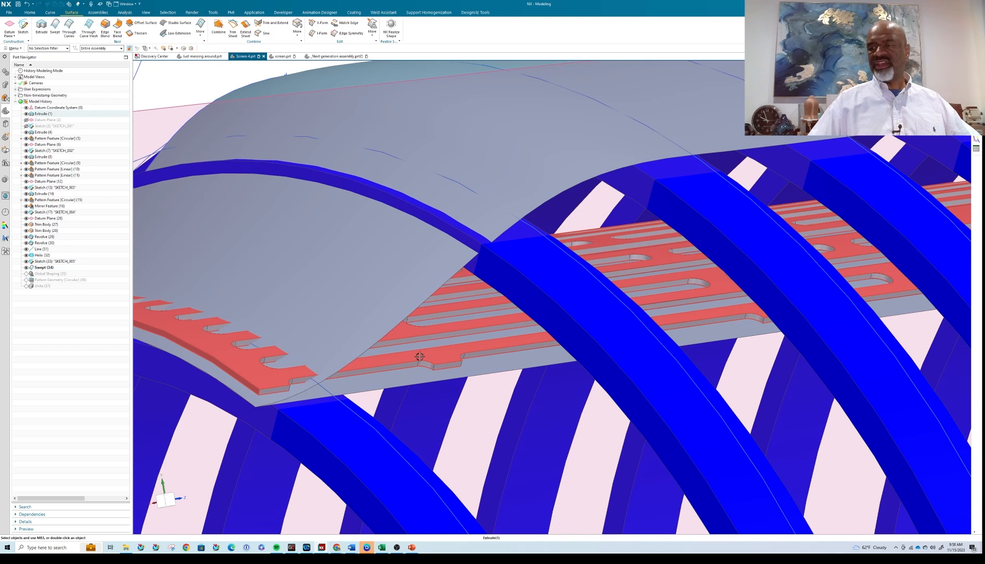
{"action": "scroll", "coordinate": [415, 356], "scroll_direction": "down", "scroll_amount": 6}
{"action": "scroll", "coordinate": [422, 352], "scroll_direction": "down", "scroll_amount": 3}
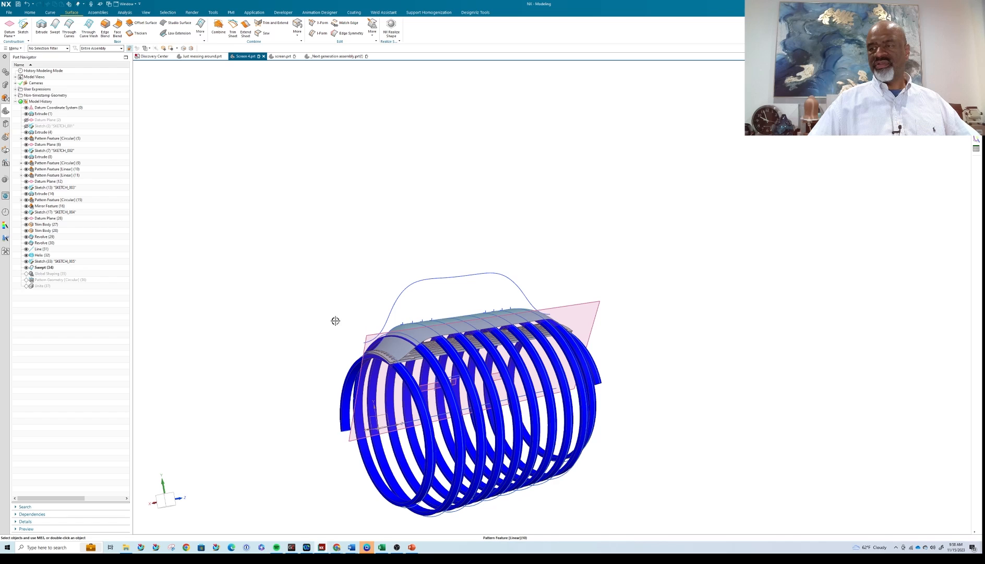
{"action": "left_click", "coordinate": [58, 274]}
{"action": "right_click", "coordinate": [58, 275]}
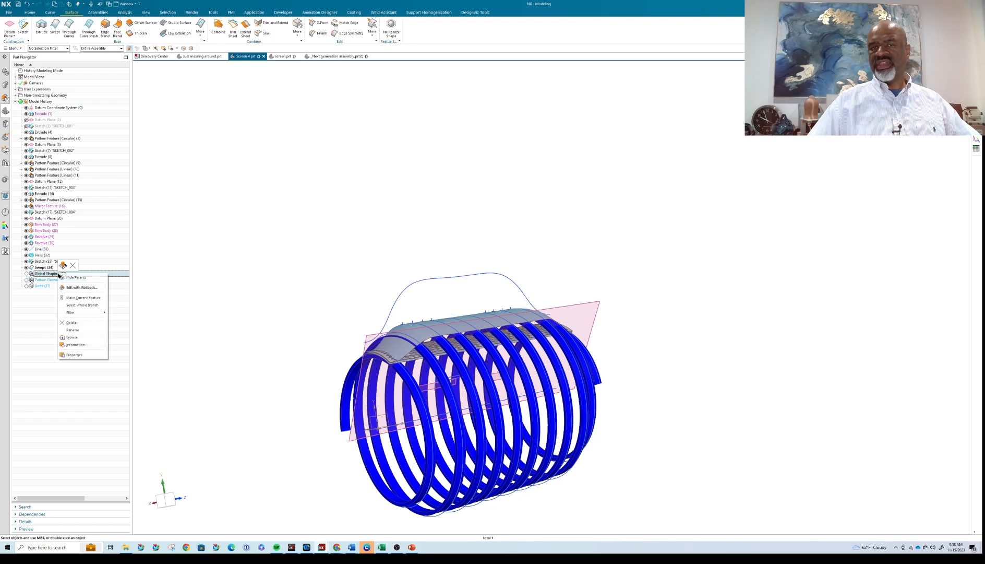
{"action": "left_click", "coordinate": [85, 299]}
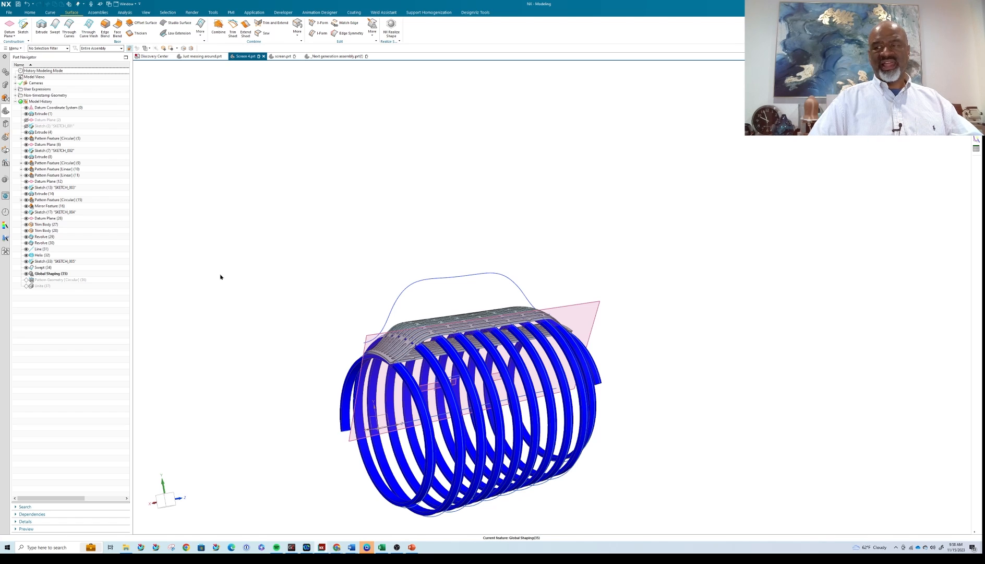
Step: Examine how the globally shaped slotted segment follows the bulged revolved surface and rests against the swept coils, from close up and overall
{"action": "scroll", "coordinate": [329, 324], "scroll_direction": "down", "scroll_amount": 2}
{"action": "scroll", "coordinate": [329, 324], "scroll_direction": "up", "scroll_amount": 3}
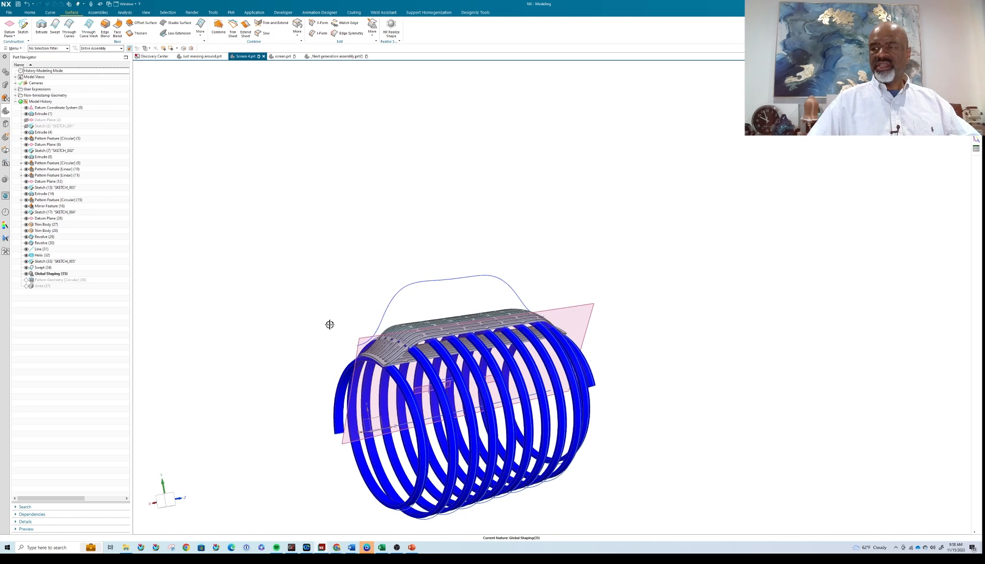
{"action": "mouse_move", "coordinate": [330, 324]}
{"action": "middle_mouse_down"}
{"action": "mouse_move", "coordinate": [341, 350]}
{"action": "mouse_move", "coordinate": [336, 339]}
{"action": "middle_mouse_up"}
{"action": "scroll", "coordinate": [336, 338], "scroll_direction": "up", "scroll_amount": 5}
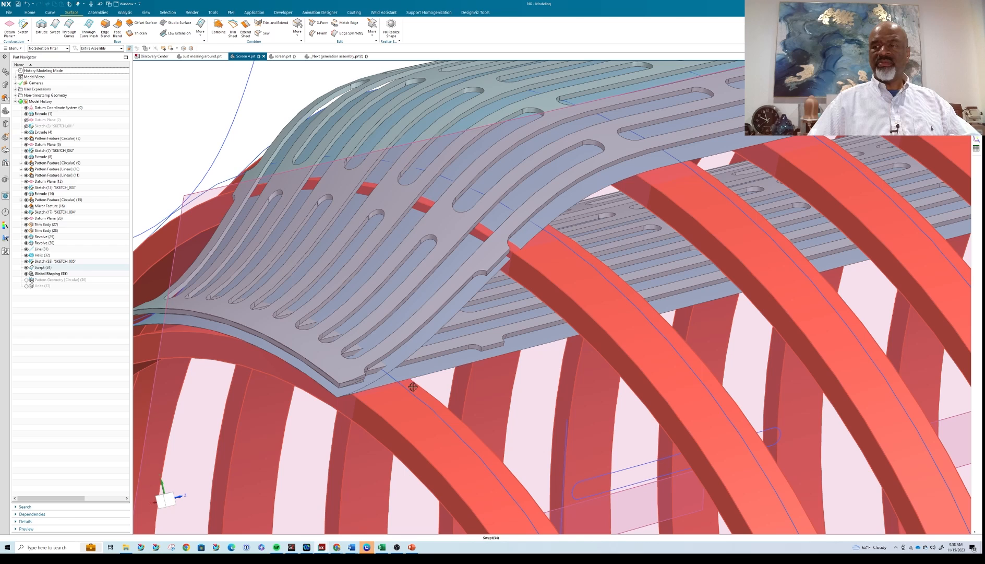
{"action": "left_click", "coordinate": [412, 386]}
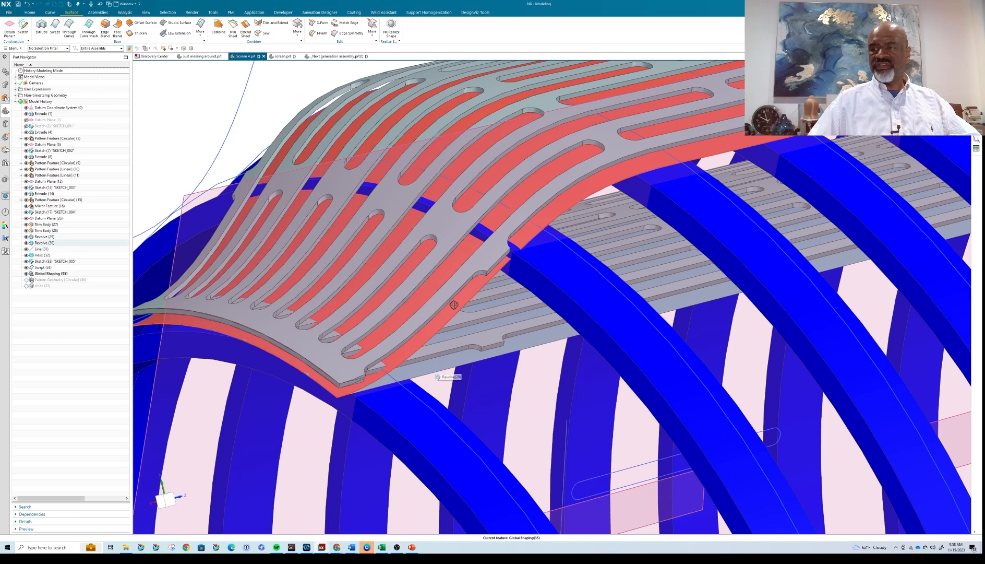
{"action": "scroll", "coordinate": [456, 307], "scroll_direction": "down", "scroll_amount": 10}
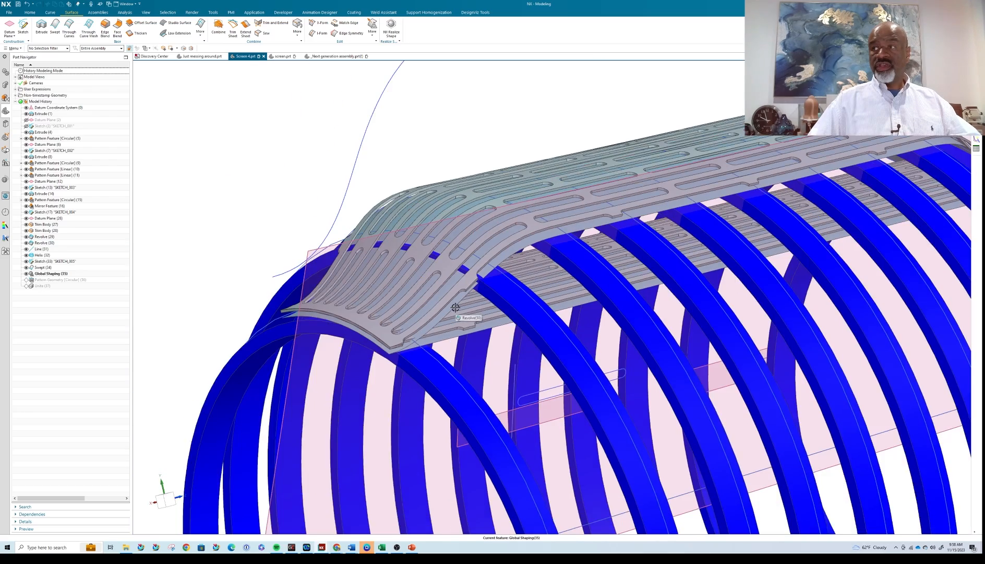
{"action": "scroll", "coordinate": [455, 266], "scroll_direction": "up", "scroll_amount": 5}
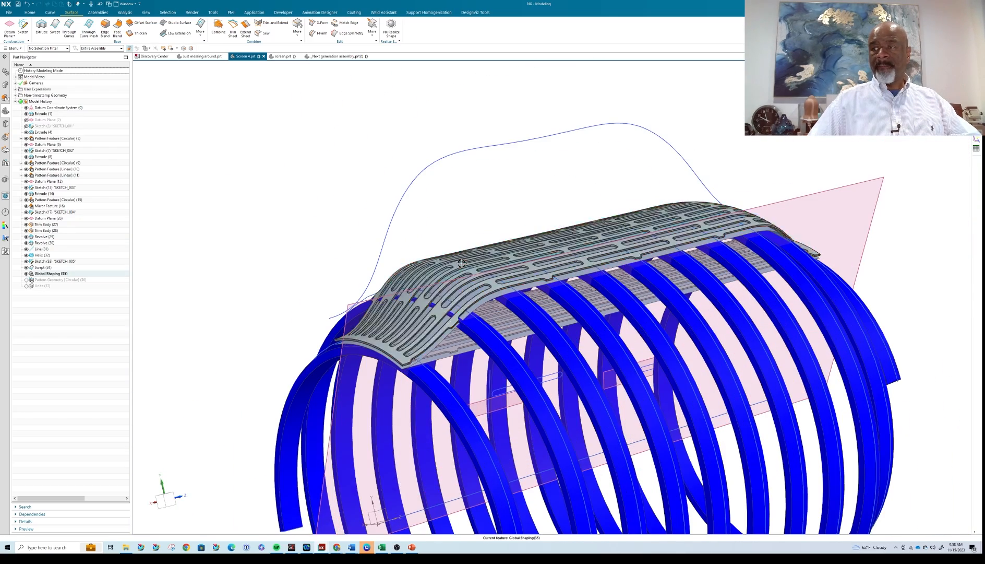
{"action": "scroll", "coordinate": [449, 272], "scroll_direction": "down", "scroll_amount": 7}
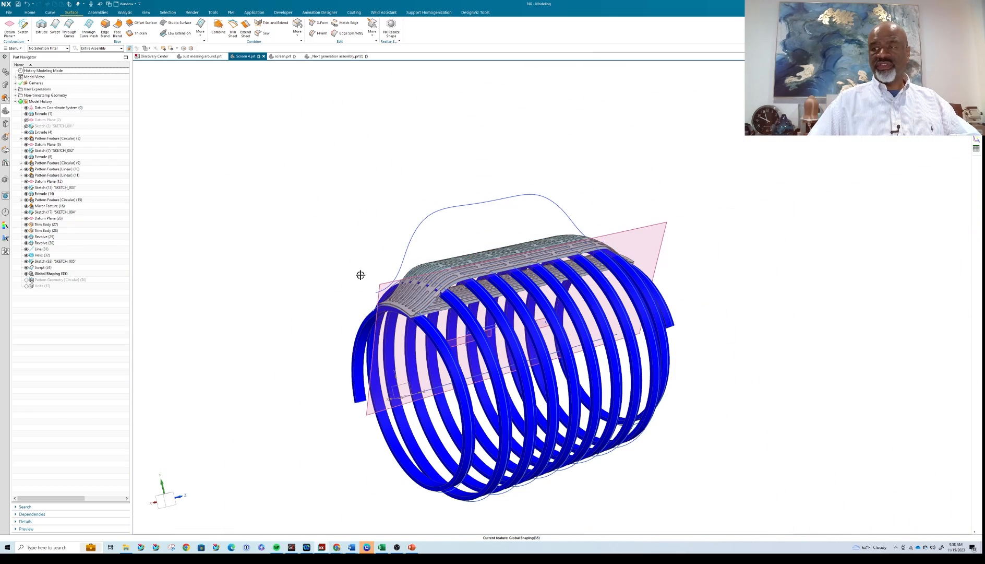
Step: Make Pattern Geometry [Circular] (36) the current feature to repeat the shaped slotted segment around the coil, and inspect the full screen
{"action": "left_click", "coordinate": [61, 282]}
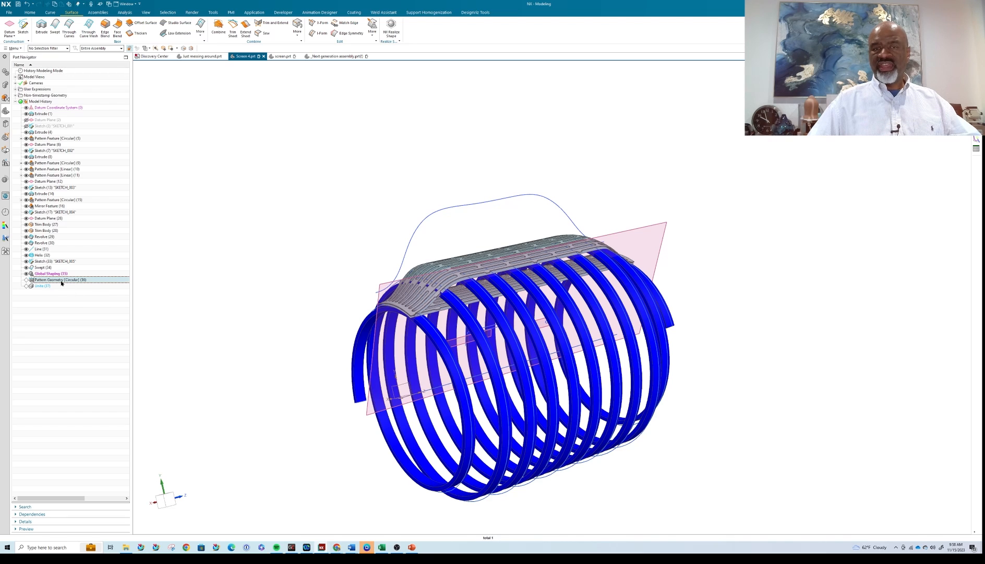
{"action": "right_click", "coordinate": [61, 282]}
{"action": "left_click", "coordinate": [80, 306]}
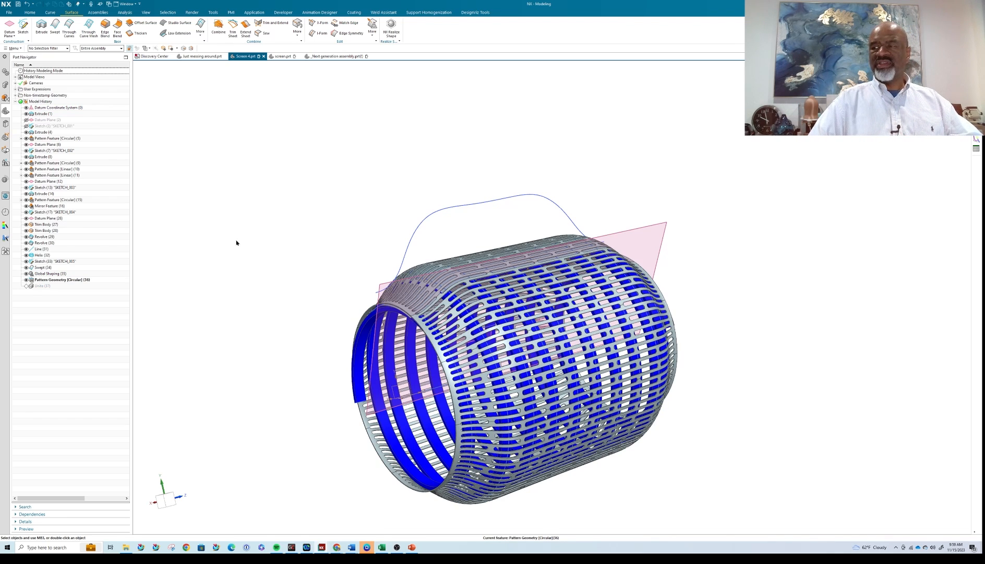
{"action": "scroll", "coordinate": [263, 261], "scroll_direction": "up", "scroll_amount": 4}
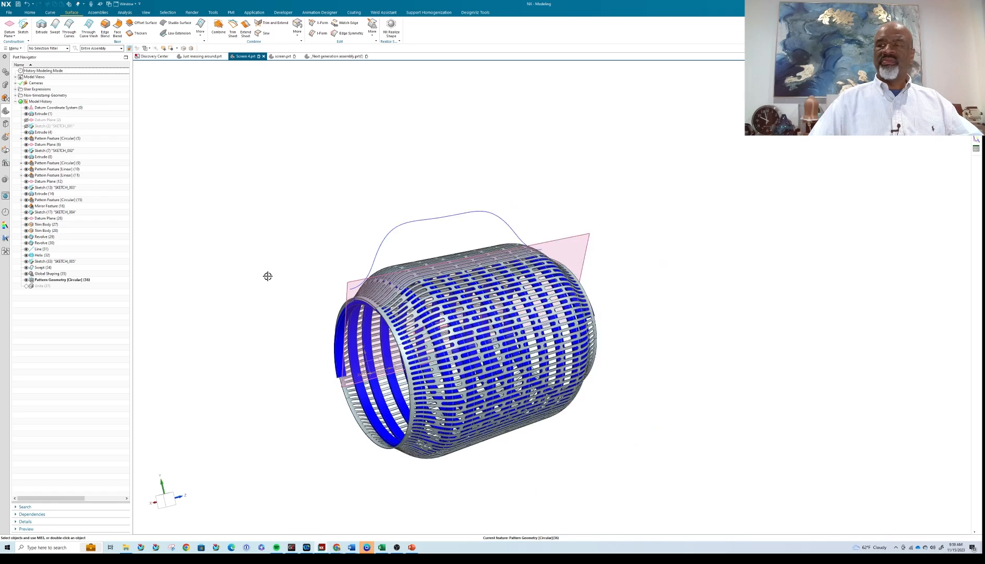
{"action": "middle_click_drag", "start_coordinate": [266, 244], "coordinate": [319, 243], "text": "shift"}
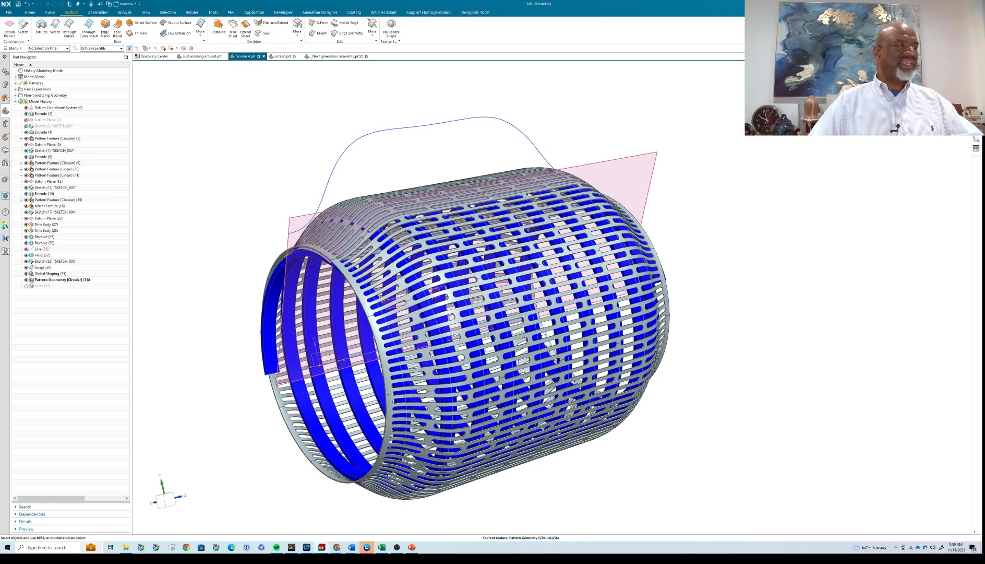
Step: Switch to the PowerPoint deck, play the screen deployment video on slide 12, and return to NX to view the patterned screen's opposite end
{"action": "left_click_drag", "start_coordinate": [1, 216], "coordinate": [538, 51]}
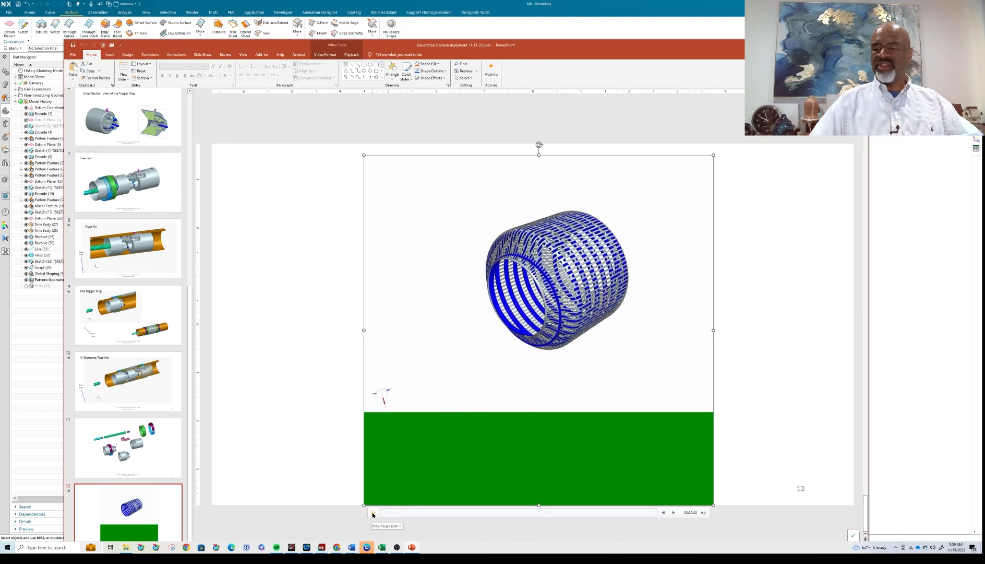
{"action": "left_click", "coordinate": [373, 514]}
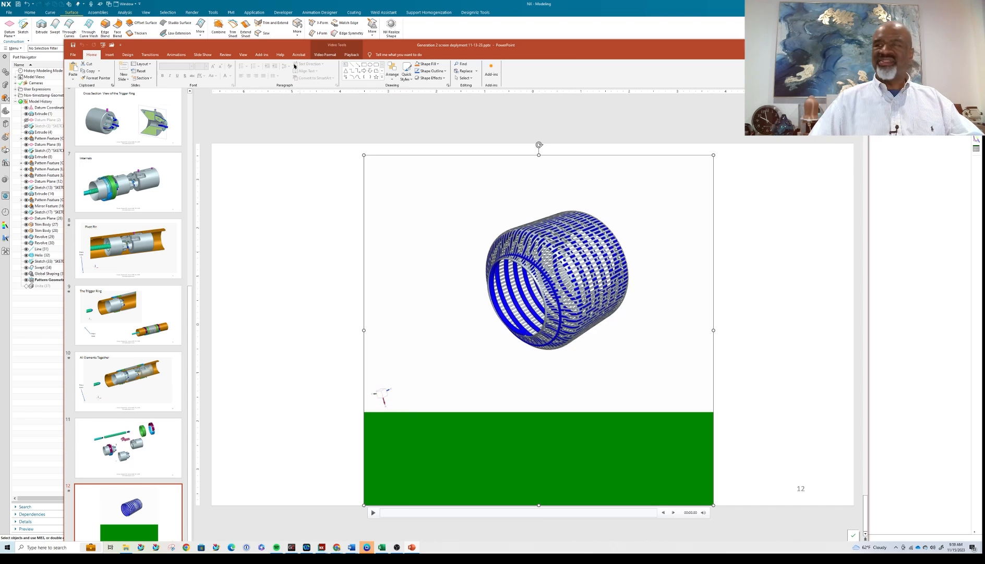
{"action": "left_click_drag", "start_coordinate": [463, 46], "coordinate": [1, 137]}
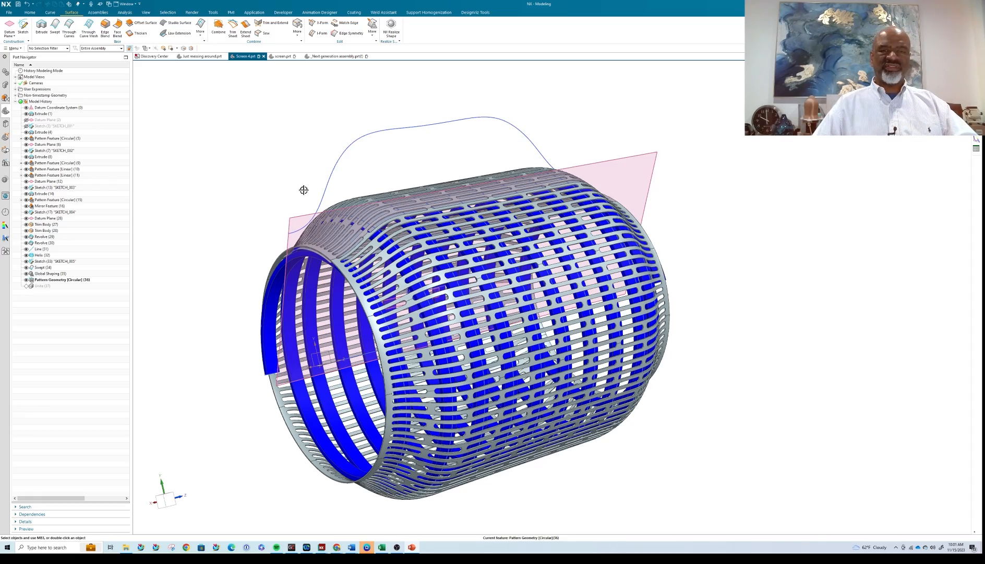
{"action": "middle_click_drag", "start_coordinate": [304, 190], "coordinate": [396, 274]}
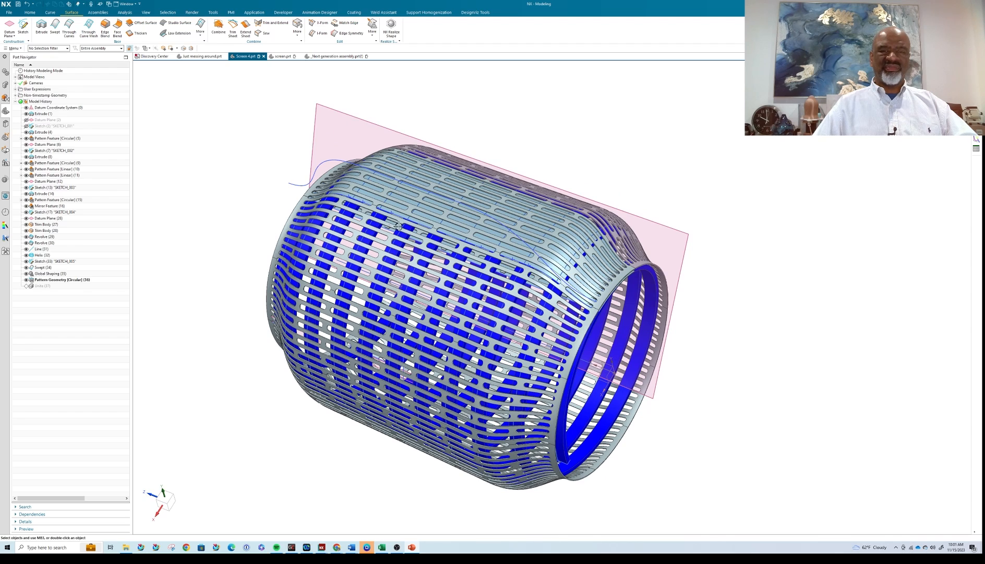